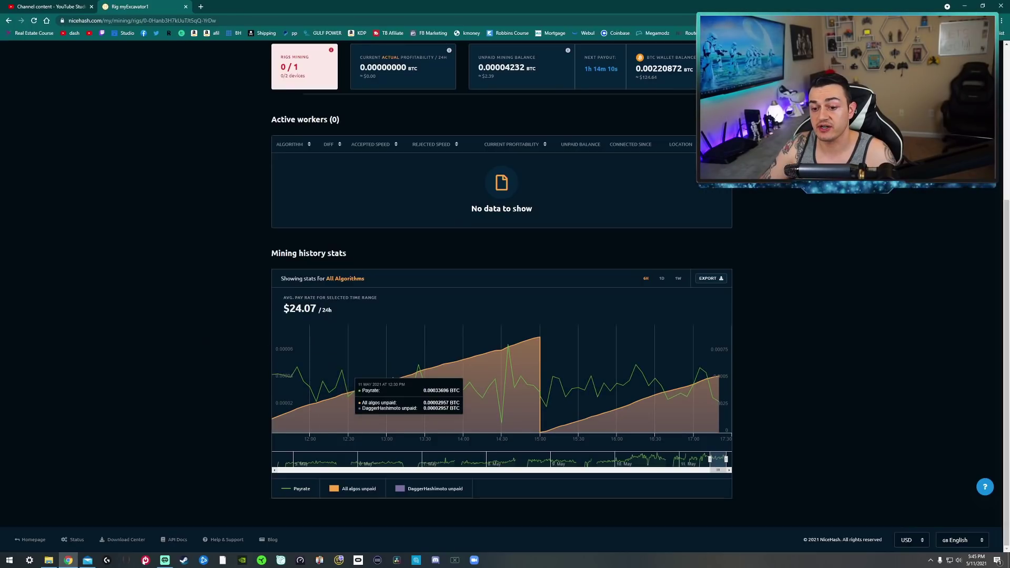
Step: Compare the rig's average pay rate in the mining history stats over the one-day and six-hour ranges
left_click_drag(337, 309, 282, 309)
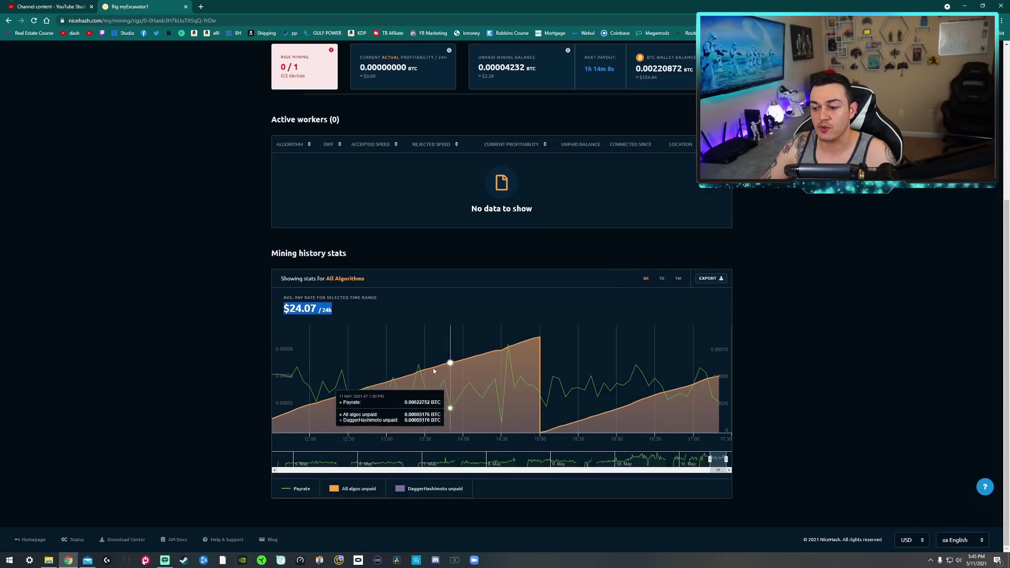
left_click(660, 278)
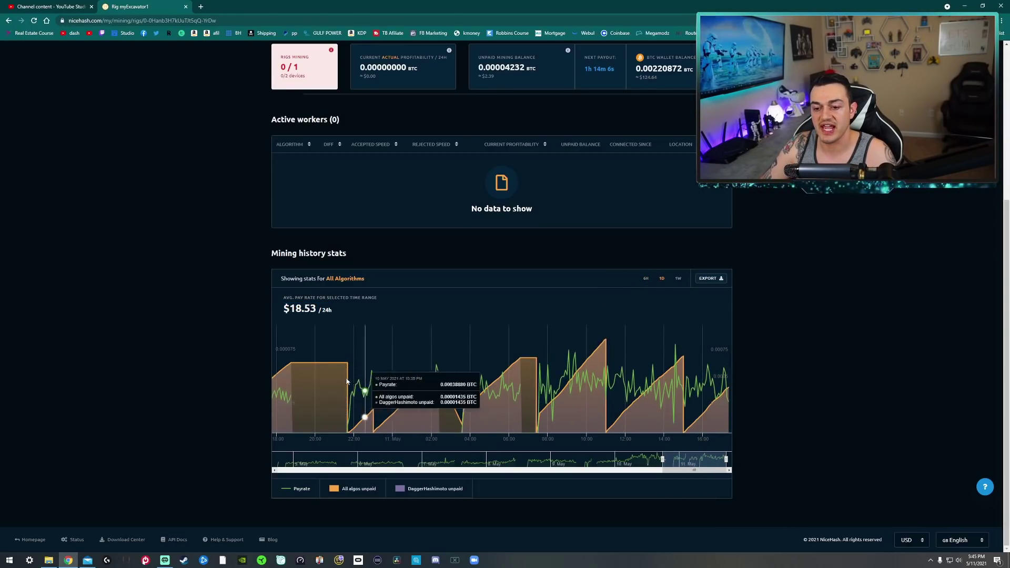
left_click_drag(289, 309, 331, 310)
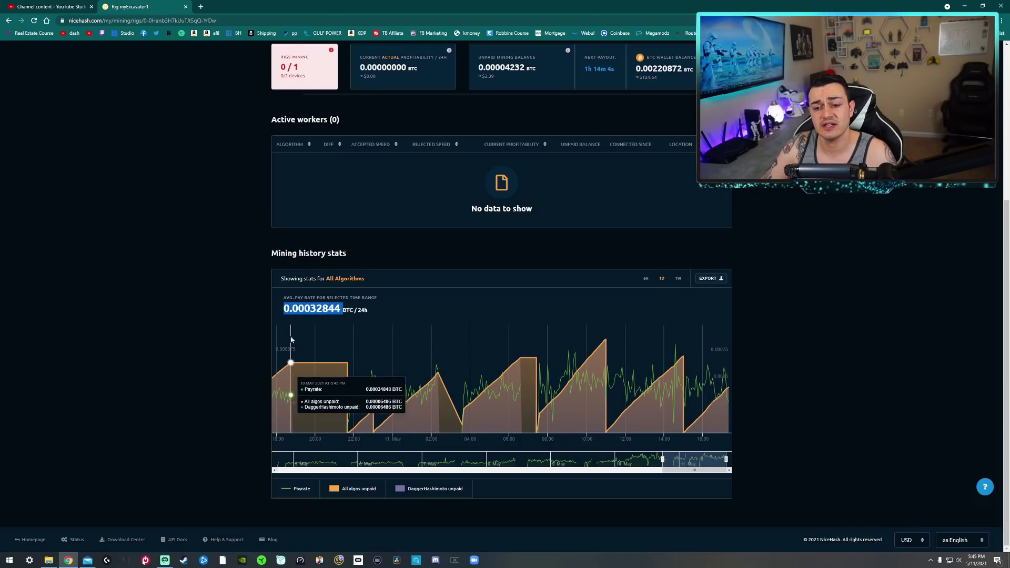
left_click(289, 311)
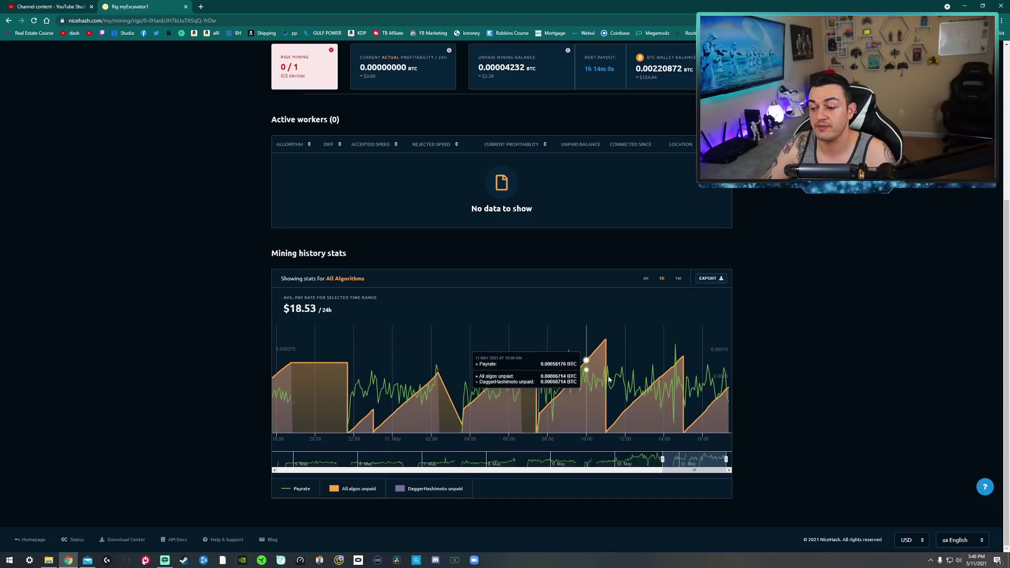
left_click(646, 278)
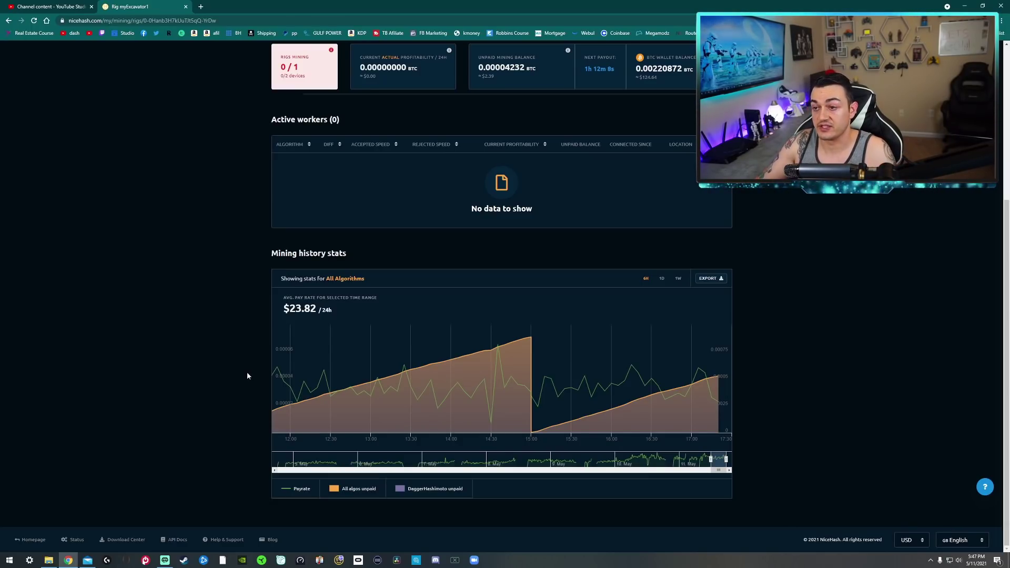
Step: Check the dollar value of the BTC wallet balance in the rig manager
scroll(247, 376, "up", 4)
left_click_drag(667, 149, 638, 149)
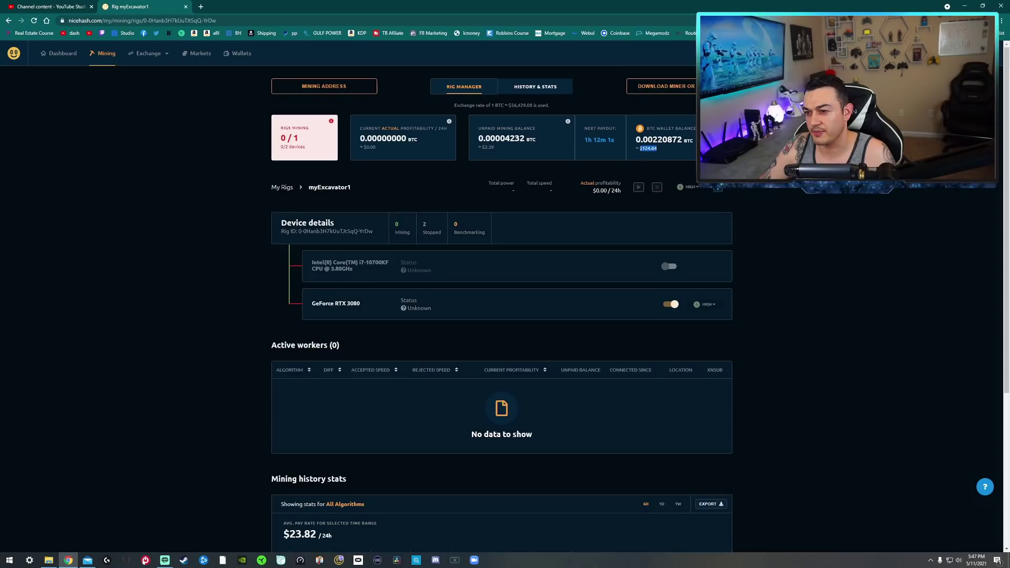
left_click(671, 154)
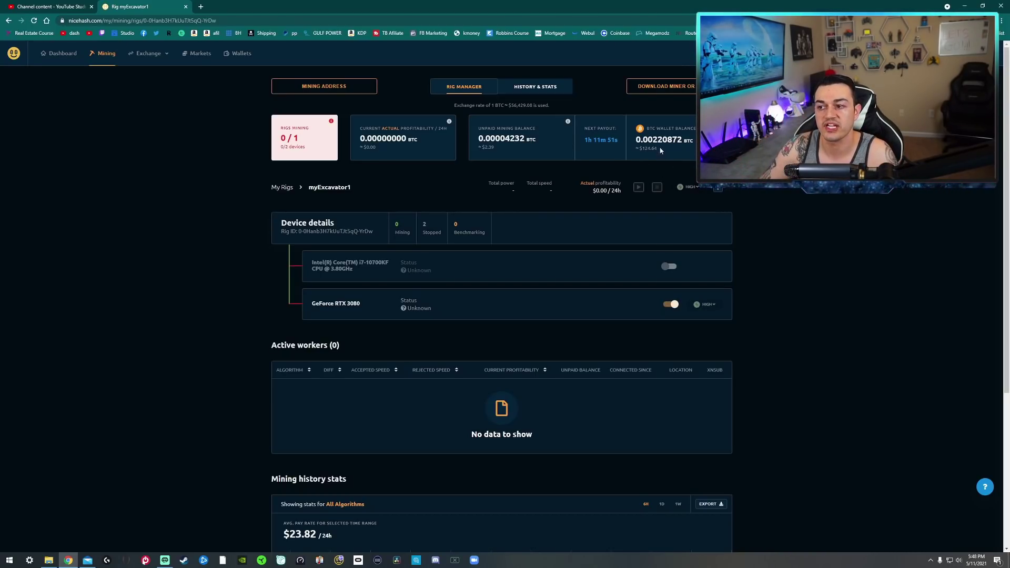
left_click_drag(658, 149, 640, 149)
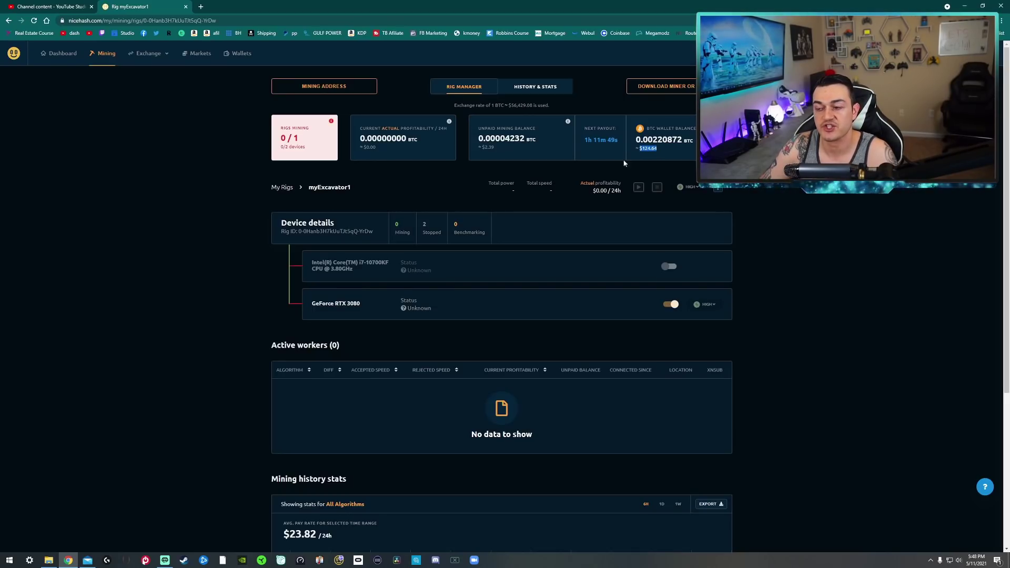
left_click(631, 146)
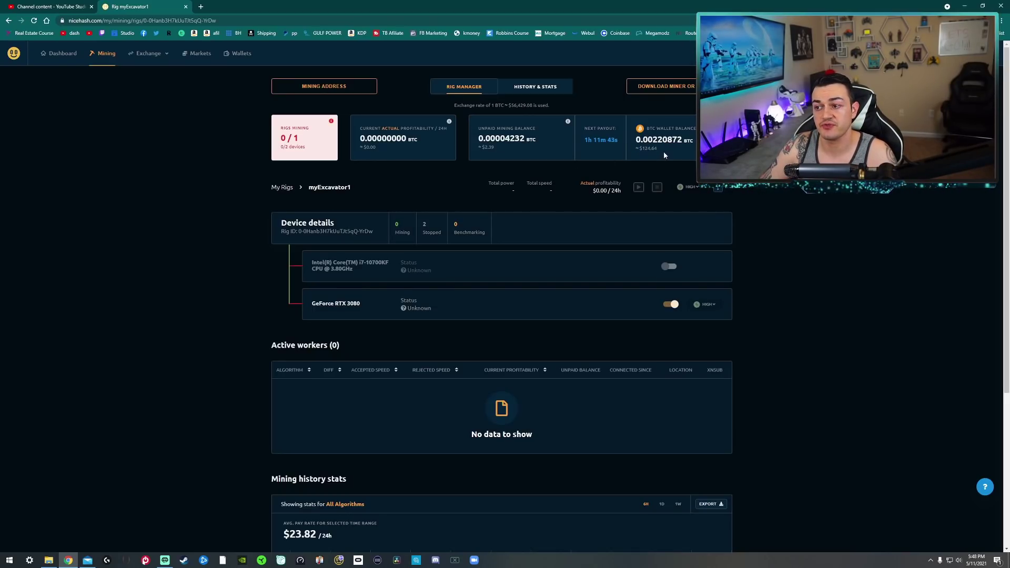
left_click_drag(664, 150, 646, 150)
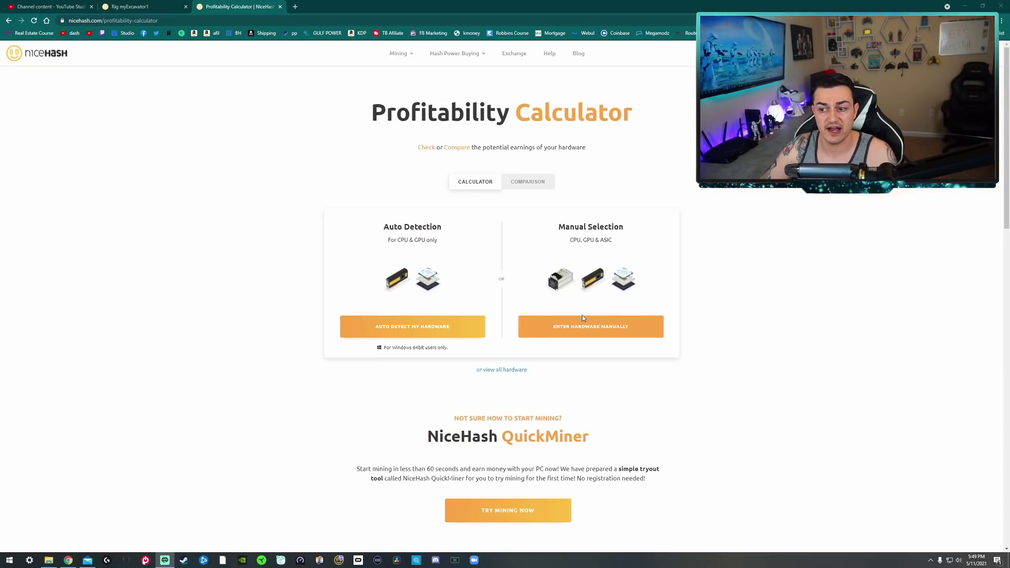
Step: Choose manual hardware entry in the profitability calculator and select NVIDIA RTX 3080 as the device
left_click(545, 338)
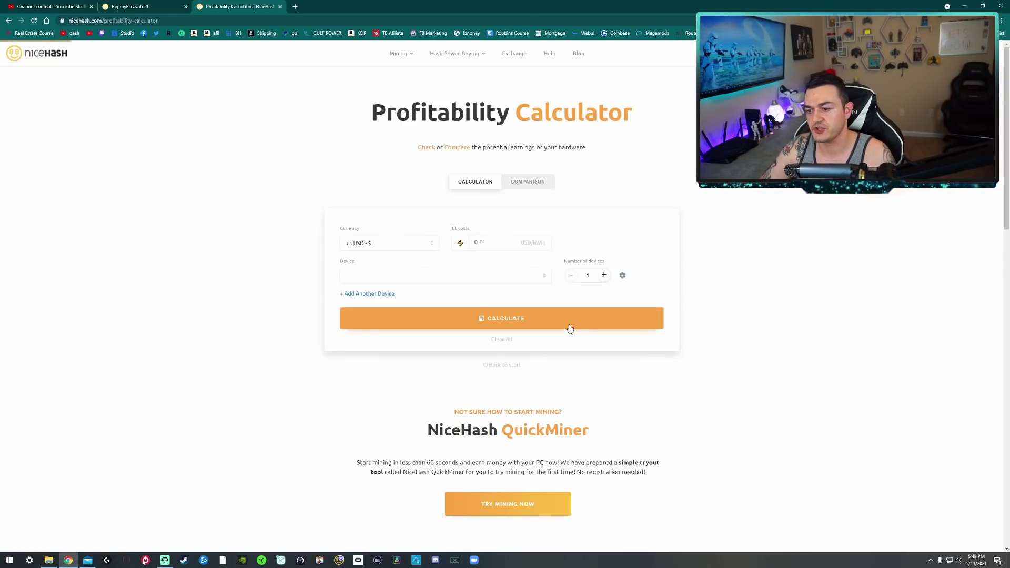
left_click(369, 247)
left_click(270, 270)
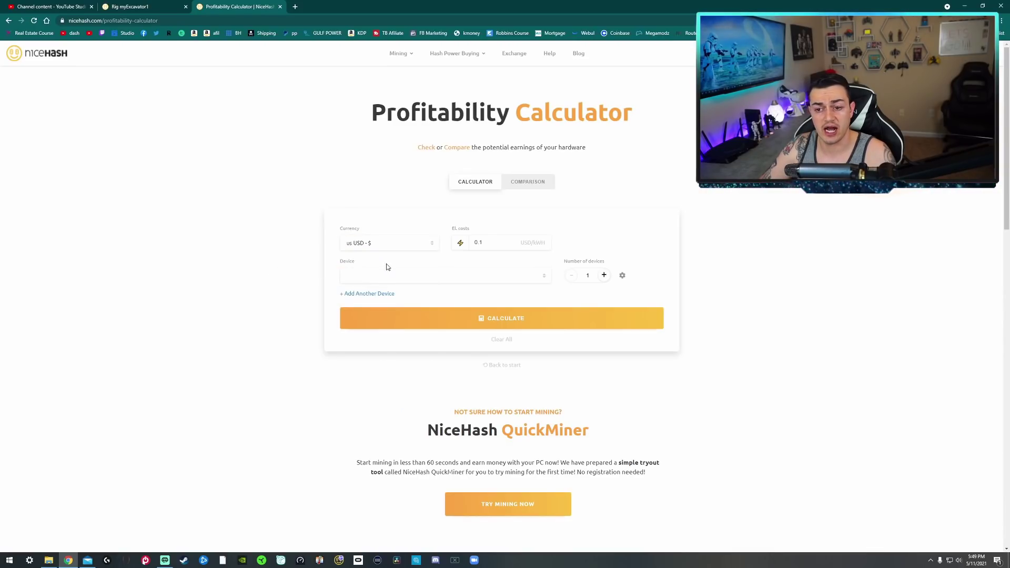
left_click(386, 279)
left_click(435, 276)
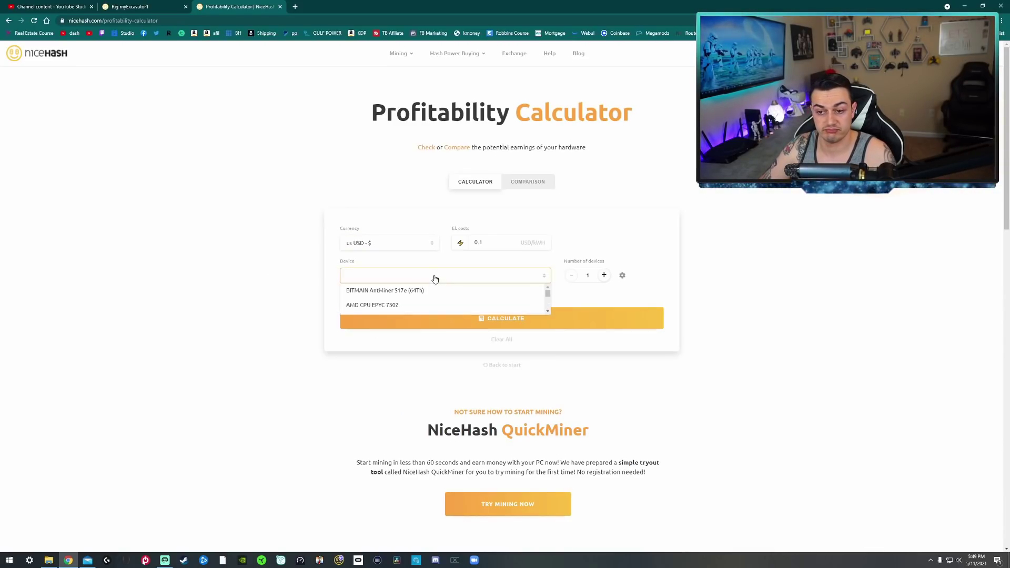
left_click(495, 244)
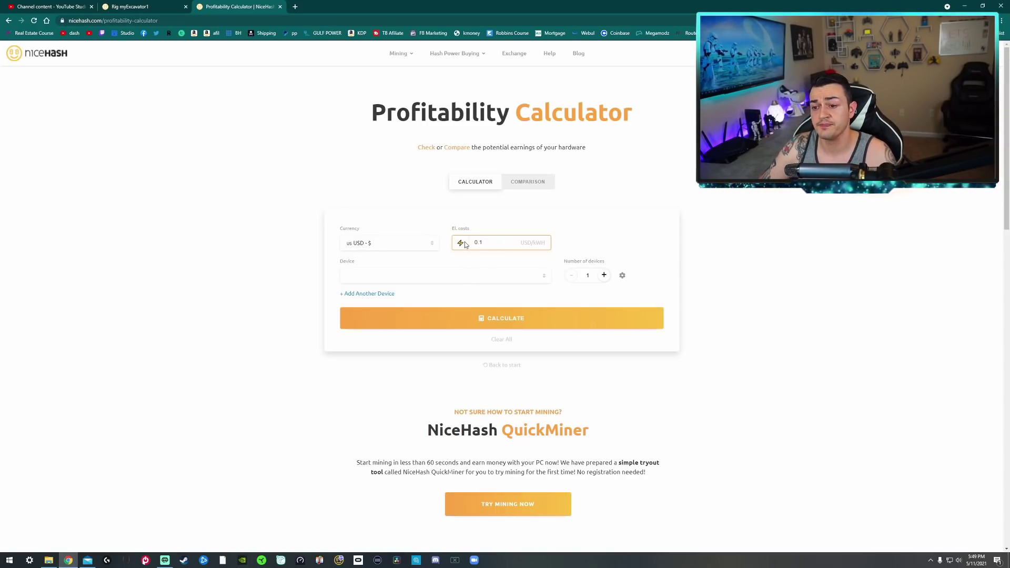
left_click(429, 275)
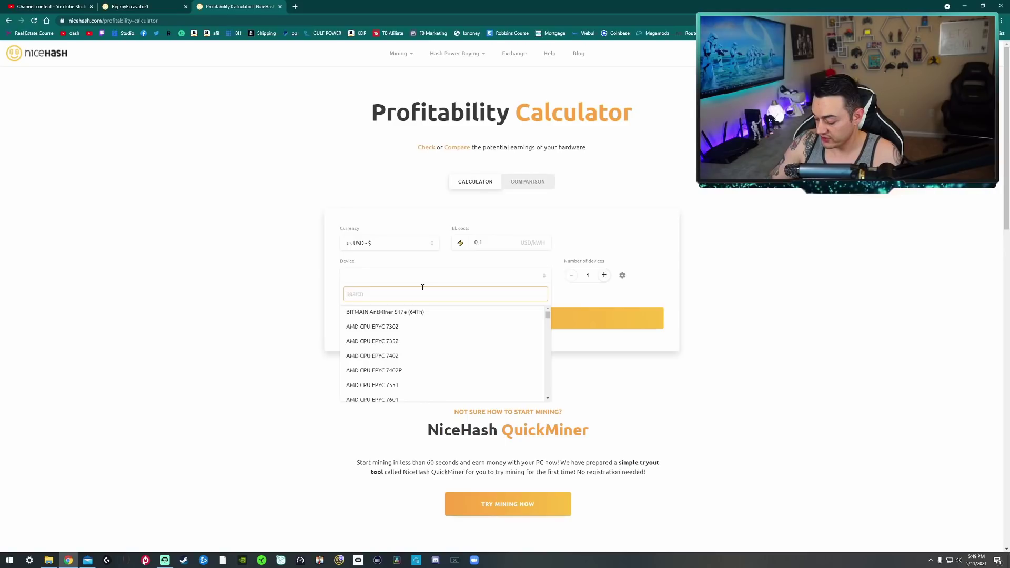
type("3080")
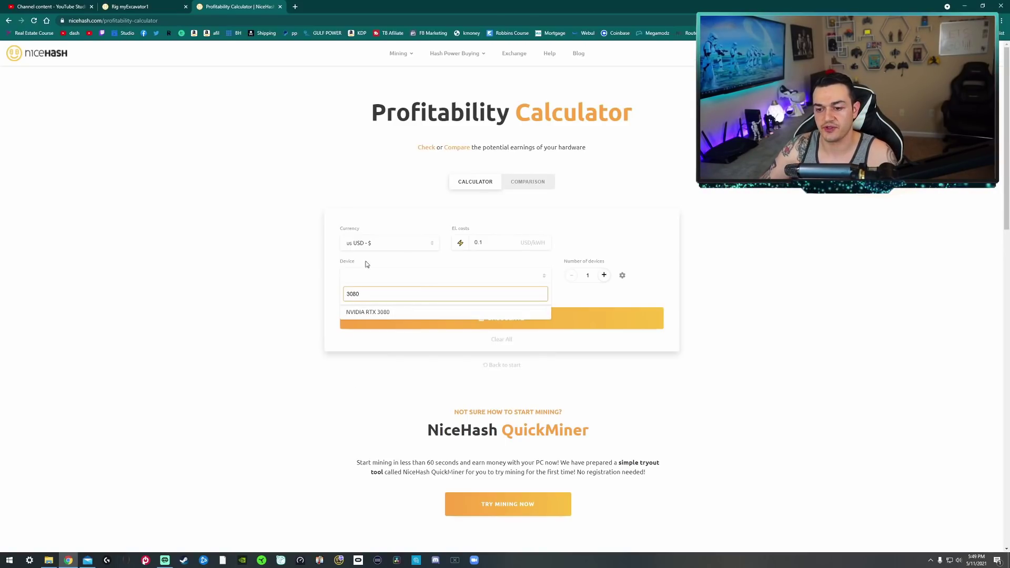
left_click(394, 313)
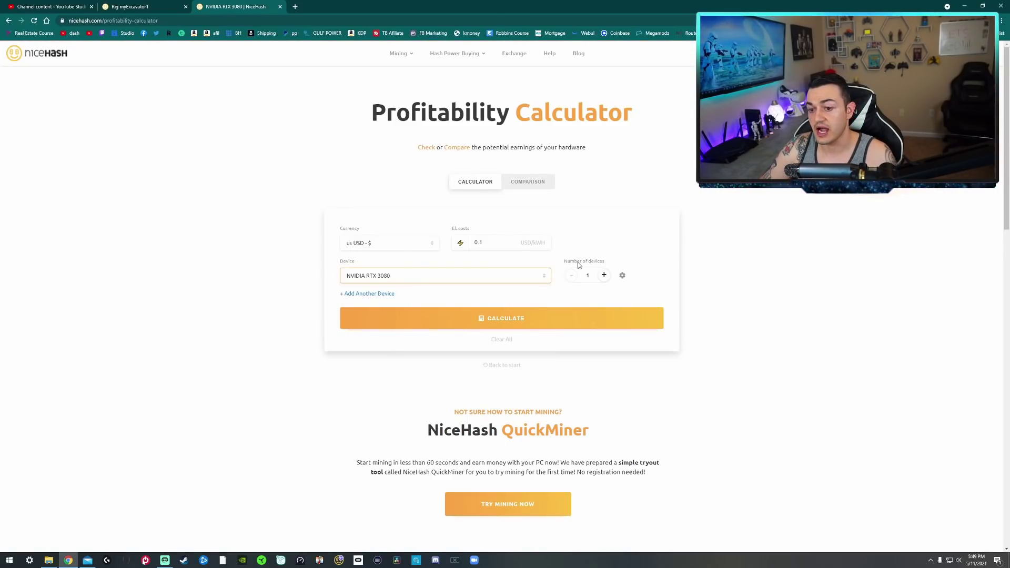
Step: Try raising the number of devices to 2 and back to 1, and review the RTX 3080's custom device settings
left_click(605, 276)
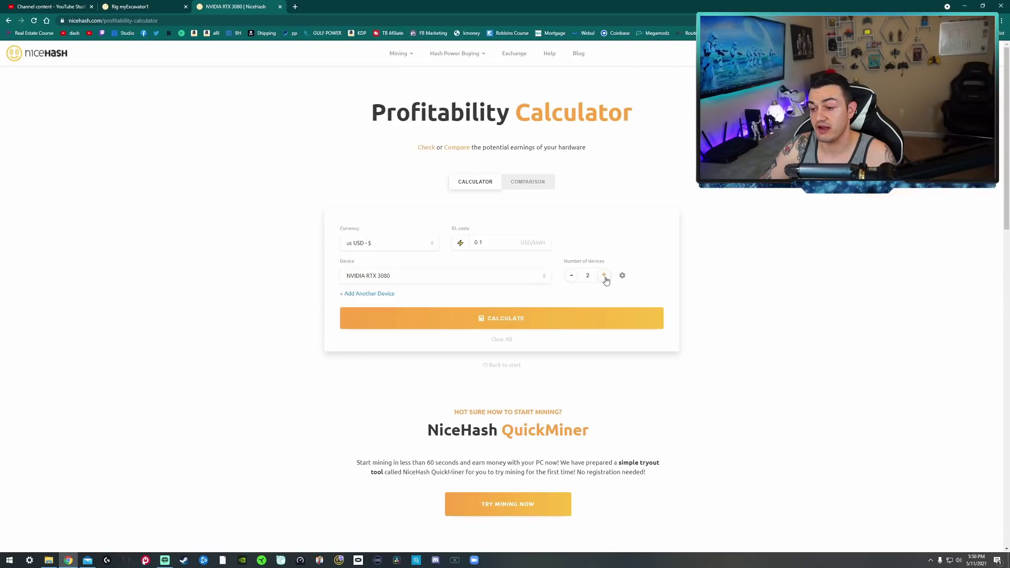
left_click(572, 275)
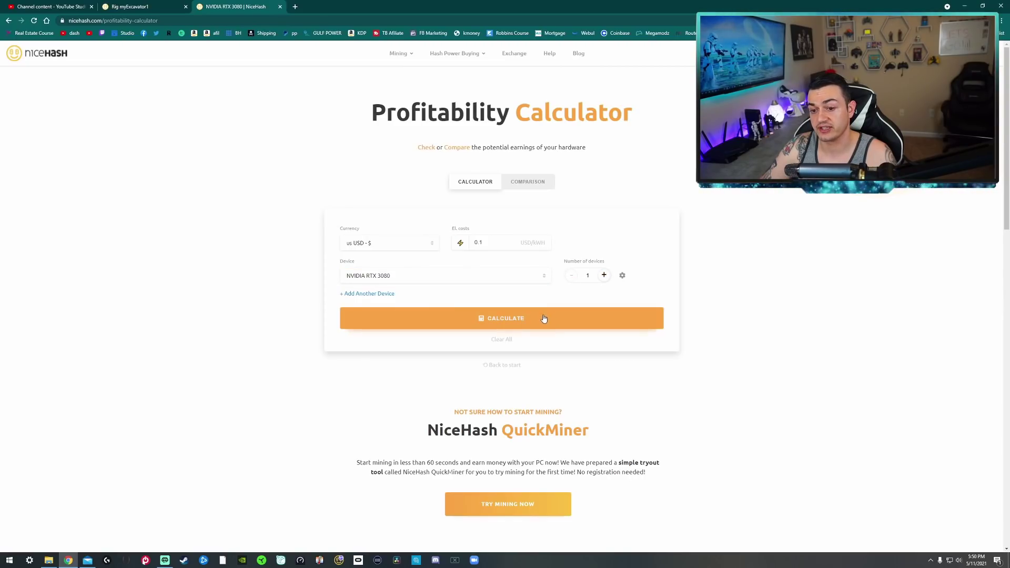
left_click(623, 275)
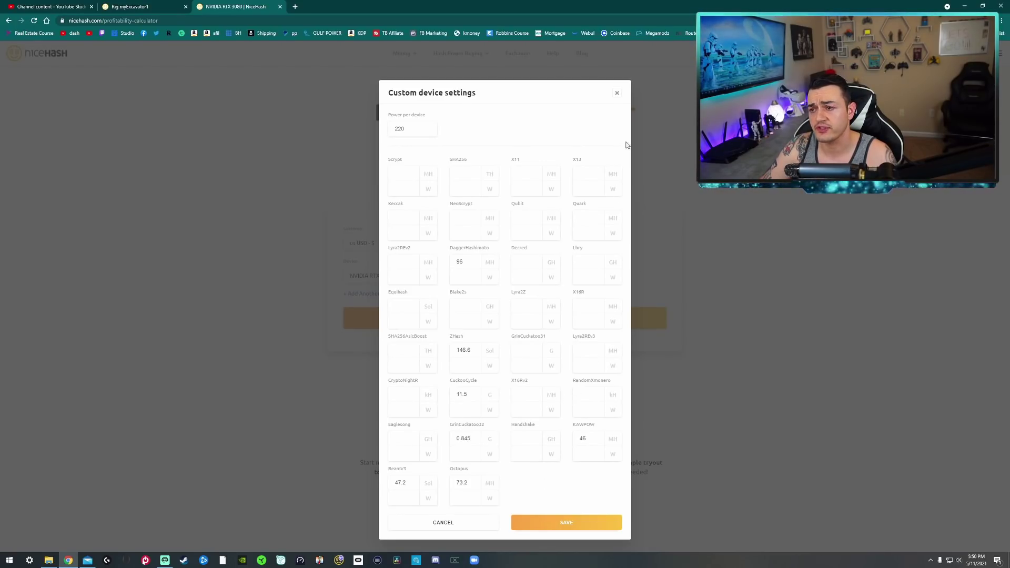
left_click(618, 95)
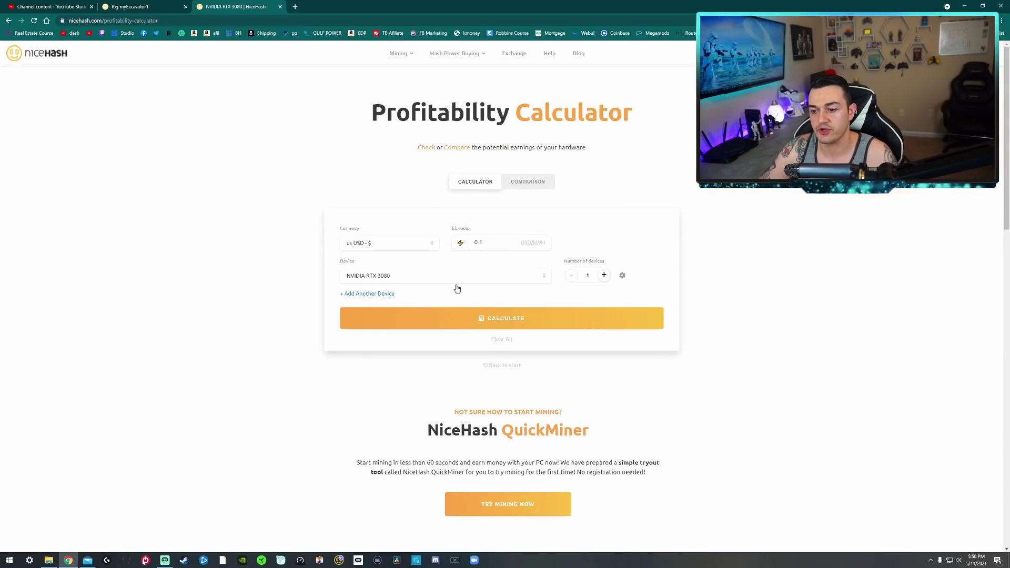
Step: Calculate the profitability of one NVIDIA RTX 3080 and check its approximate daily income
left_click(478, 318)
scroll(478, 320, "down", 7)
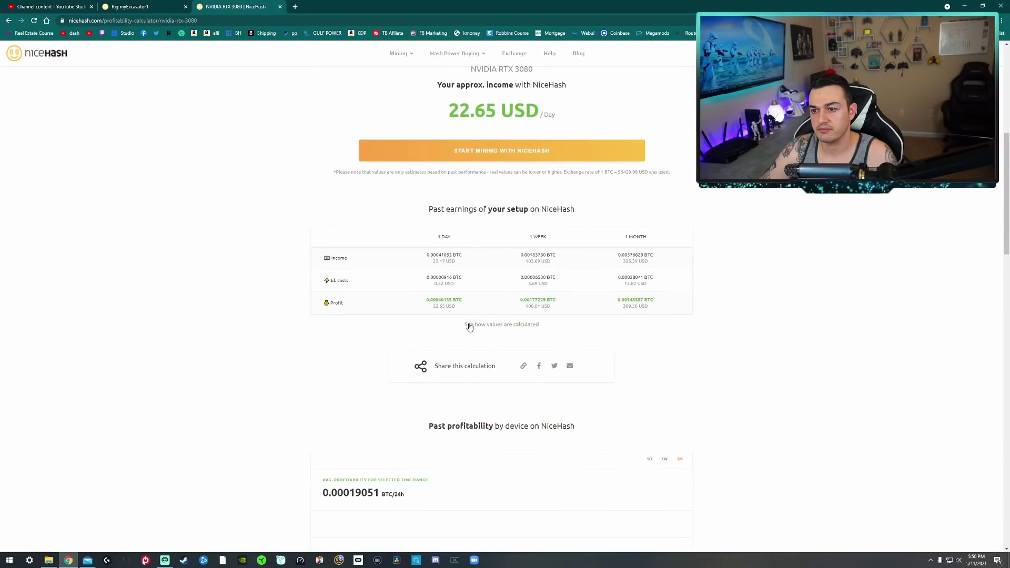
scroll(470, 327, "up", 3)
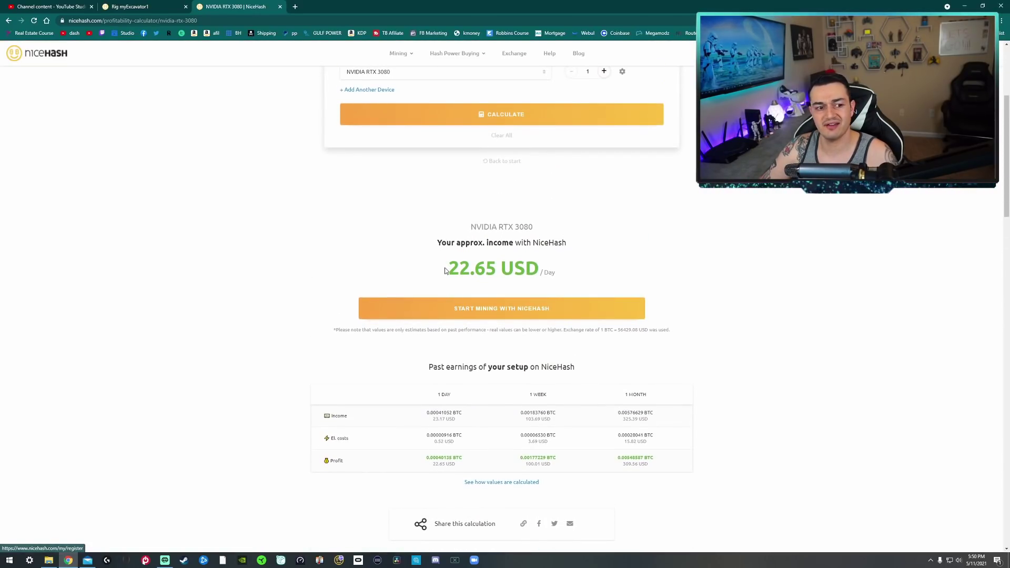
left_click_drag(450, 270, 500, 273)
left_click(490, 272)
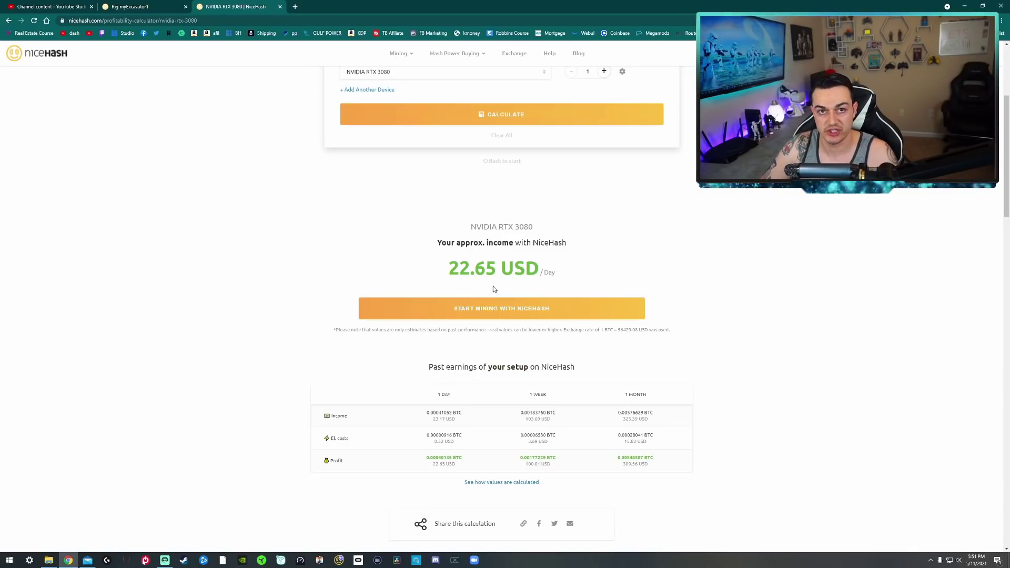
Step: Examine the daily and monthly electricity costs and the monthly profit in the past earnings table
scroll(489, 305, "down", 2)
scroll(481, 335, "down", 2)
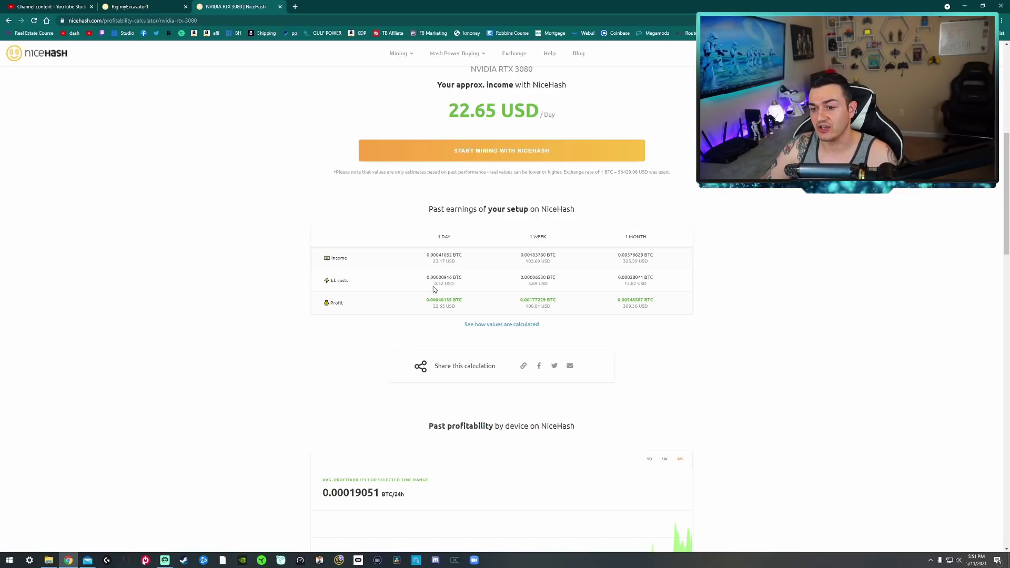
left_click_drag(434, 285, 449, 285)
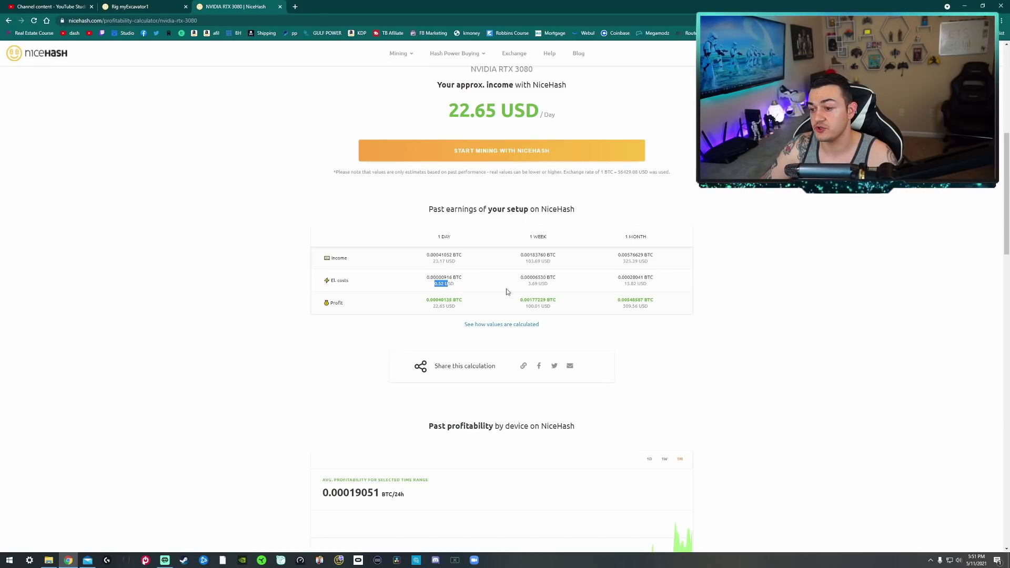
left_click_drag(625, 284, 648, 285)
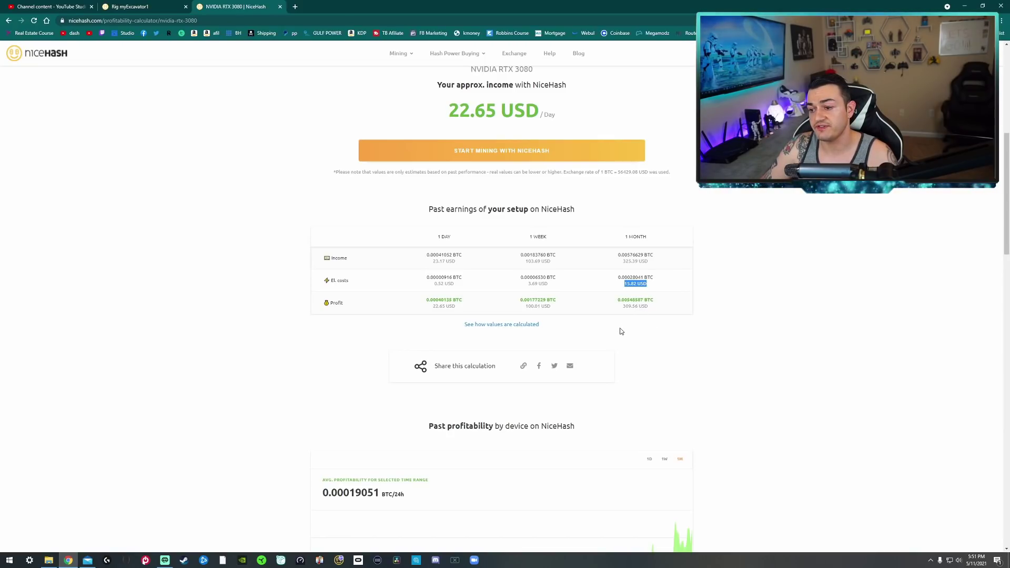
left_click_drag(622, 306, 652, 307)
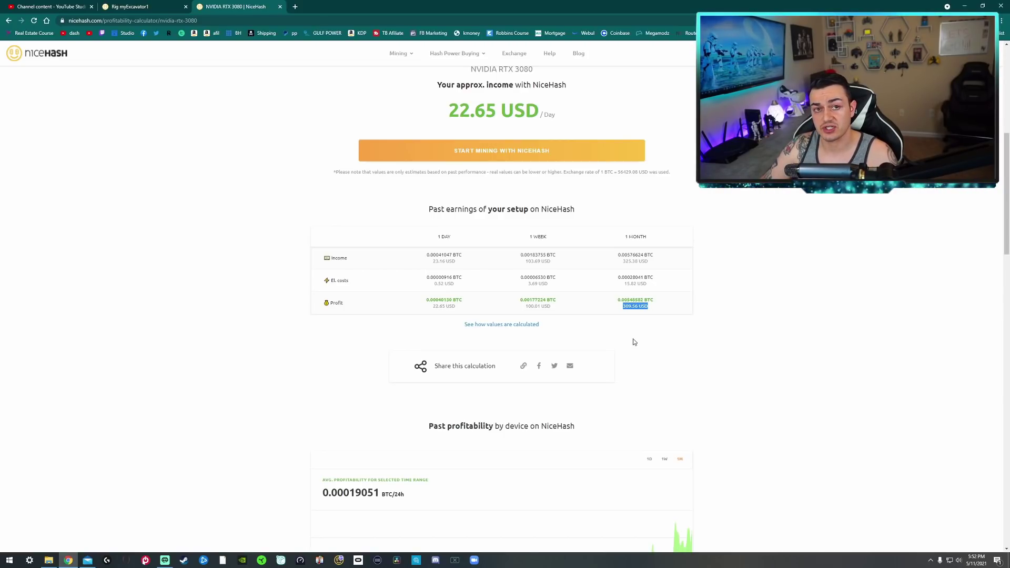
Step: Compare the approximate daily income with the one-month profit in the past earnings table
scroll(632, 340, "up", 2)
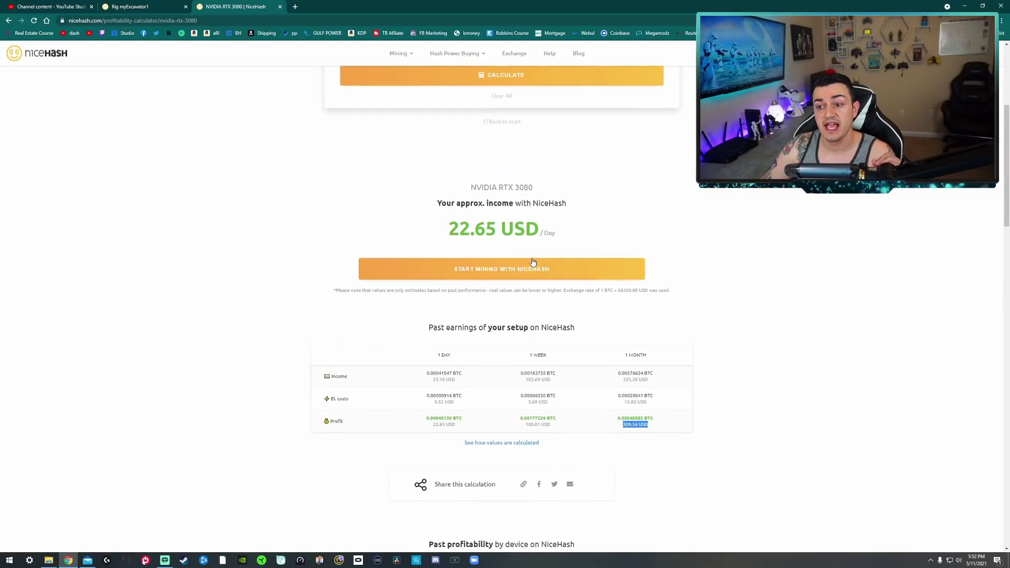
left_click_drag(448, 228, 566, 235)
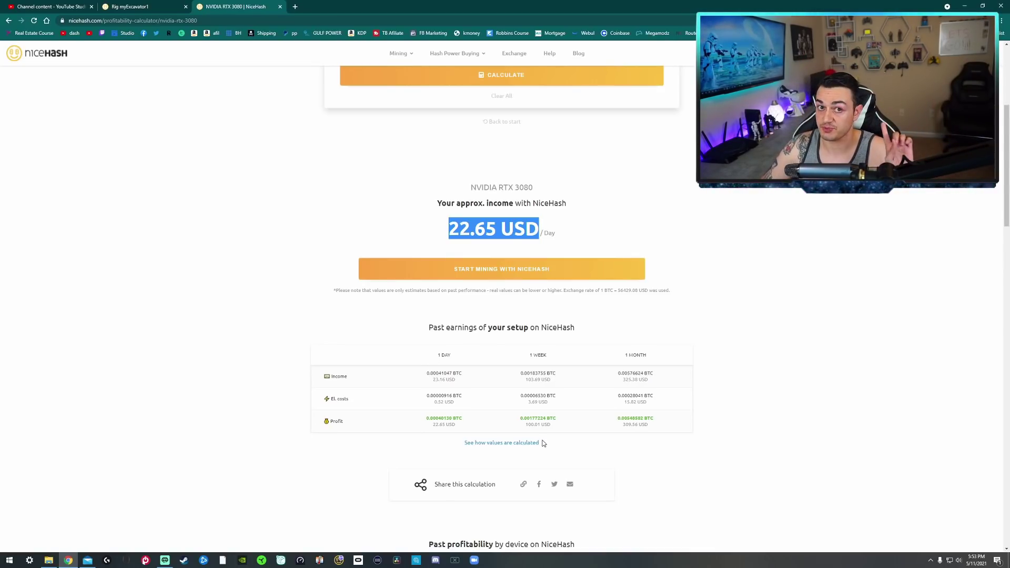
scroll(578, 460, "down", 1)
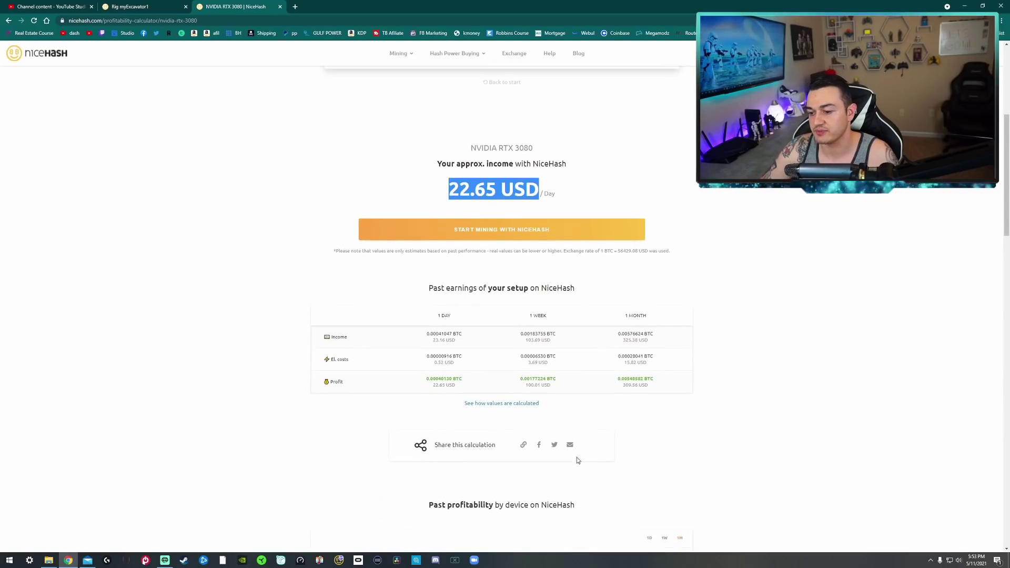
scroll(577, 460, "up", 1)
left_click_drag(449, 229, 545, 239)
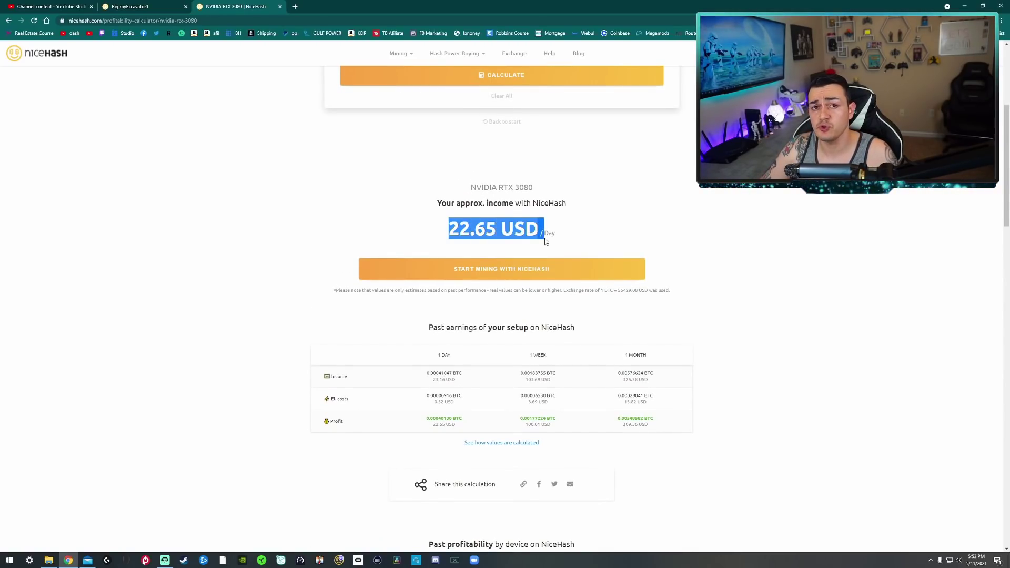
left_click(532, 232)
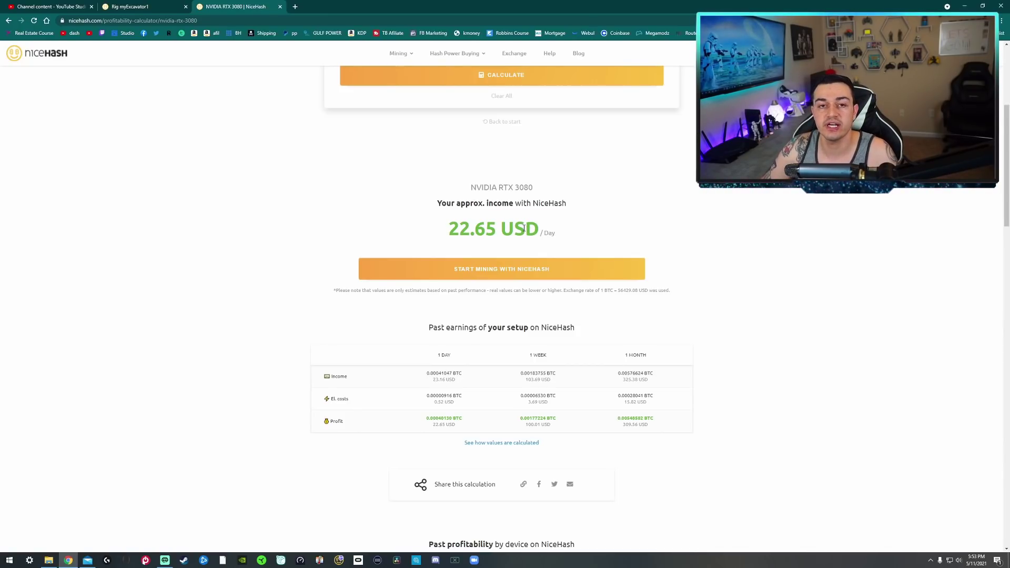
scroll(518, 263, "down", 2)
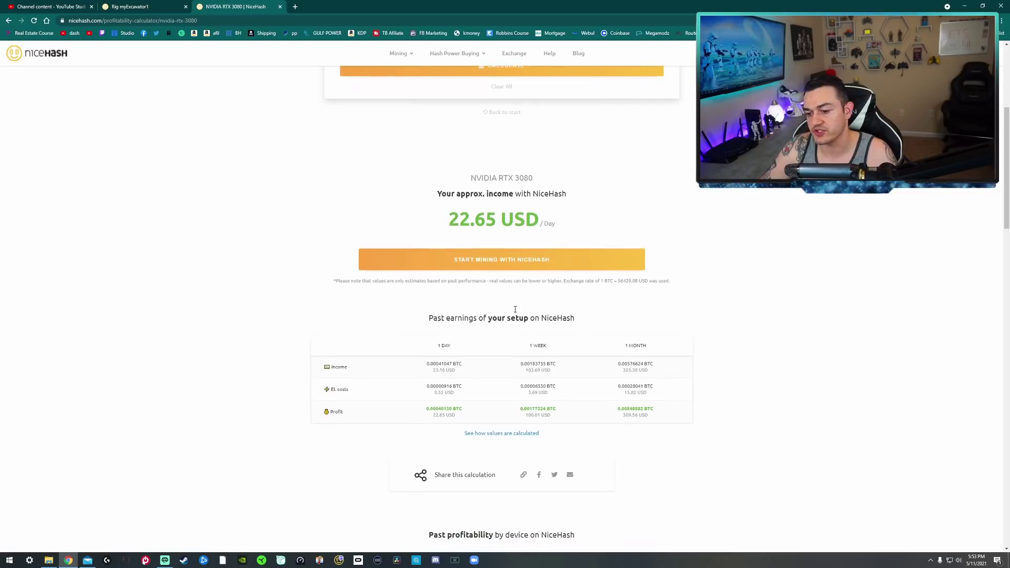
left_click_drag(619, 299, 649, 312)
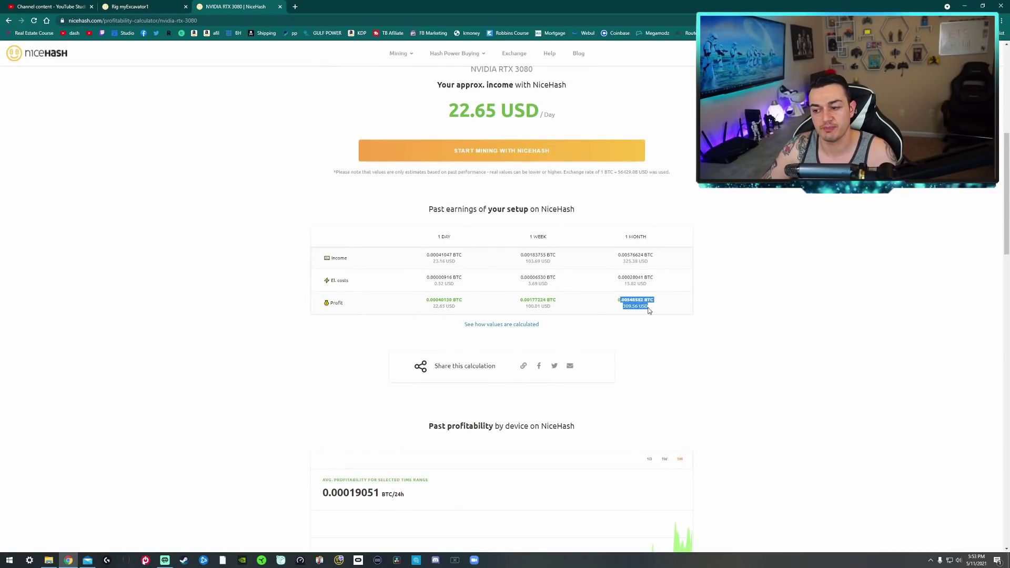
Step: Examine the one-month profit in the RTX 3080's past earnings table
left_click(638, 316)
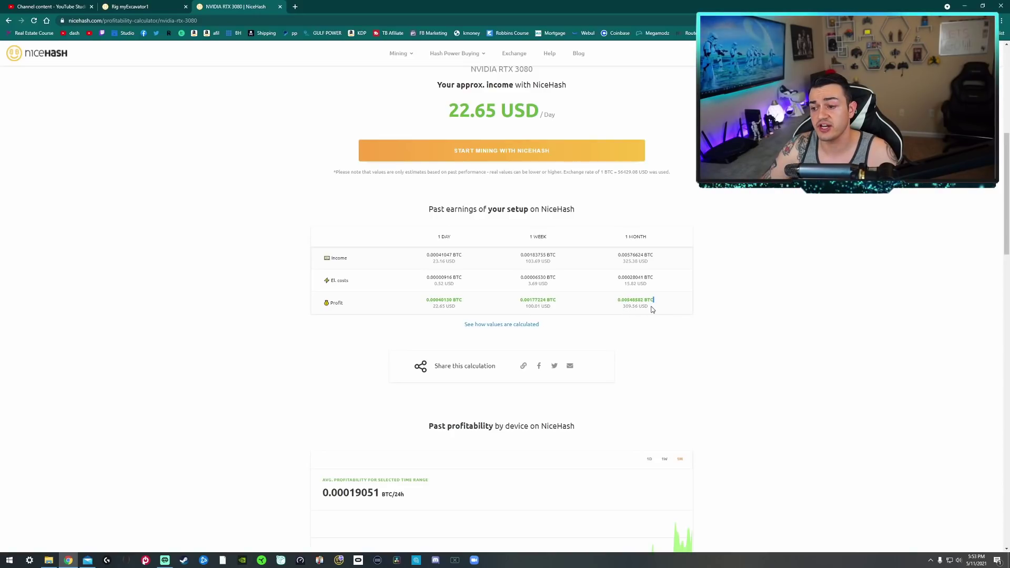
left_click_drag(652, 309, 624, 314)
left_click(629, 315)
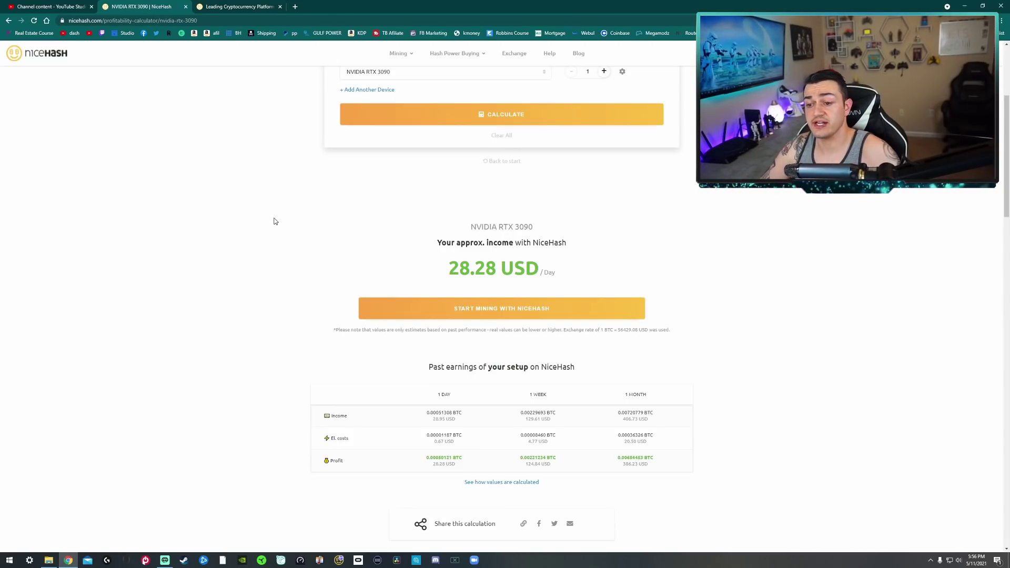
Step: Switch to the main NiceHash site and open its download center for miners and tools
left_click(238, 10)
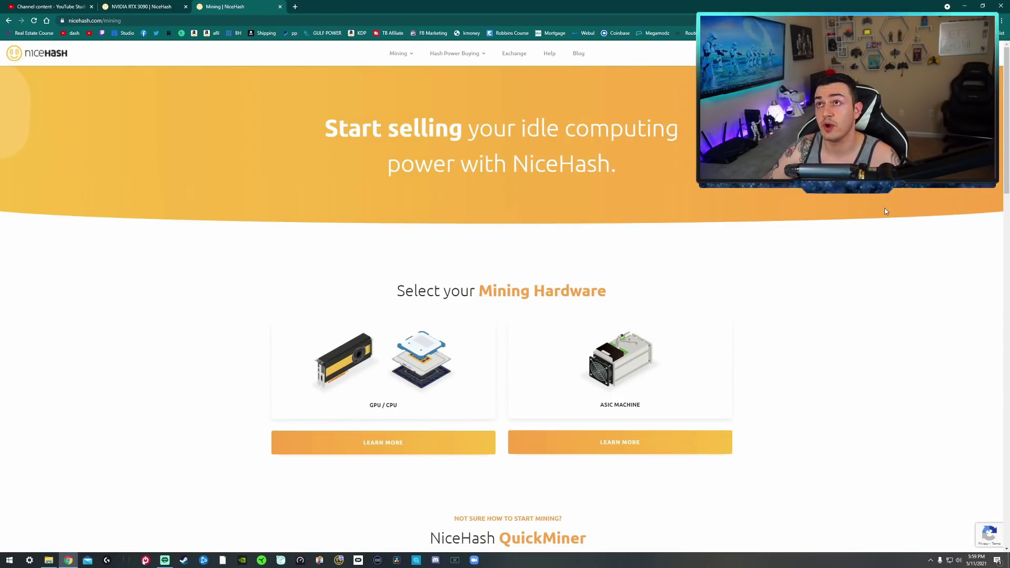
left_click(990, 53)
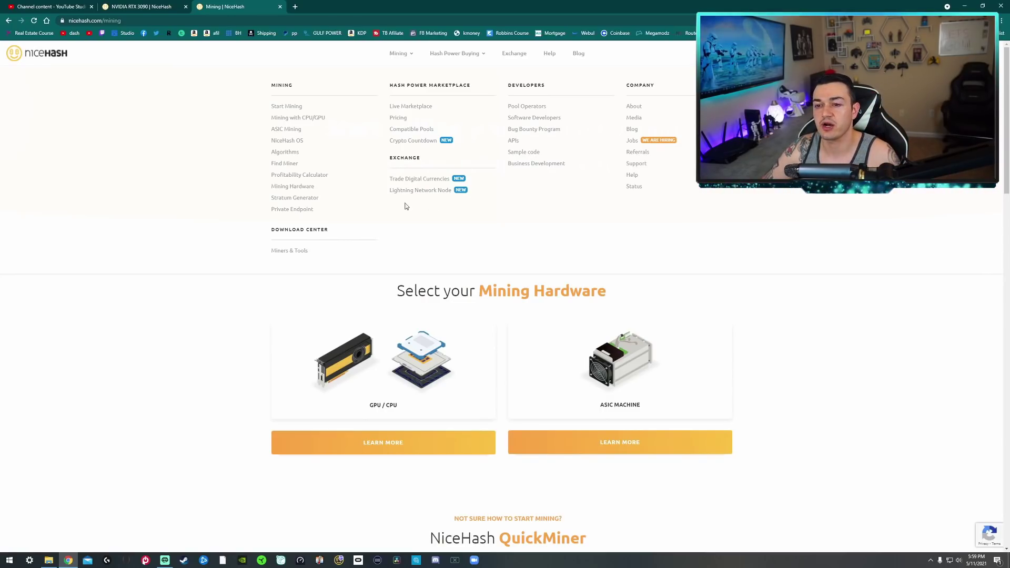
left_click(286, 252)
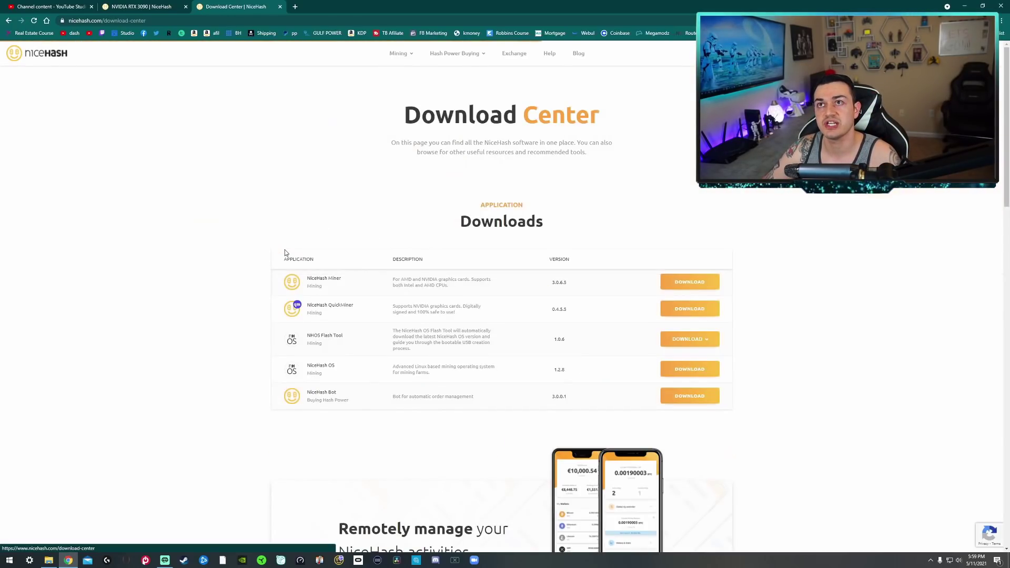
Step: Look through the application downloads and download NiceHash QuickMiner
scroll(400, 335, "down", 3)
scroll(394, 336, "up", 2)
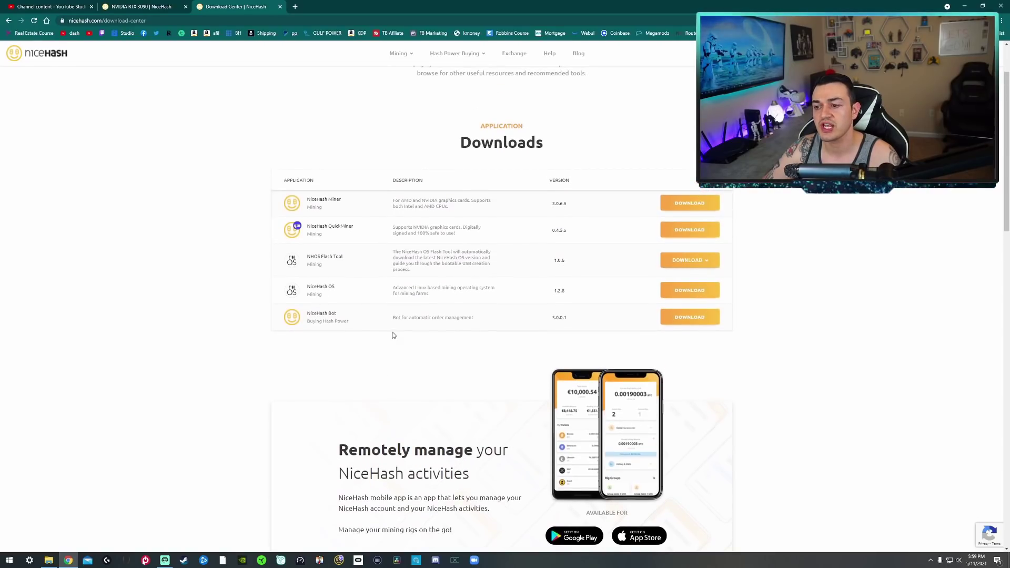
scroll(342, 253, "down", 1)
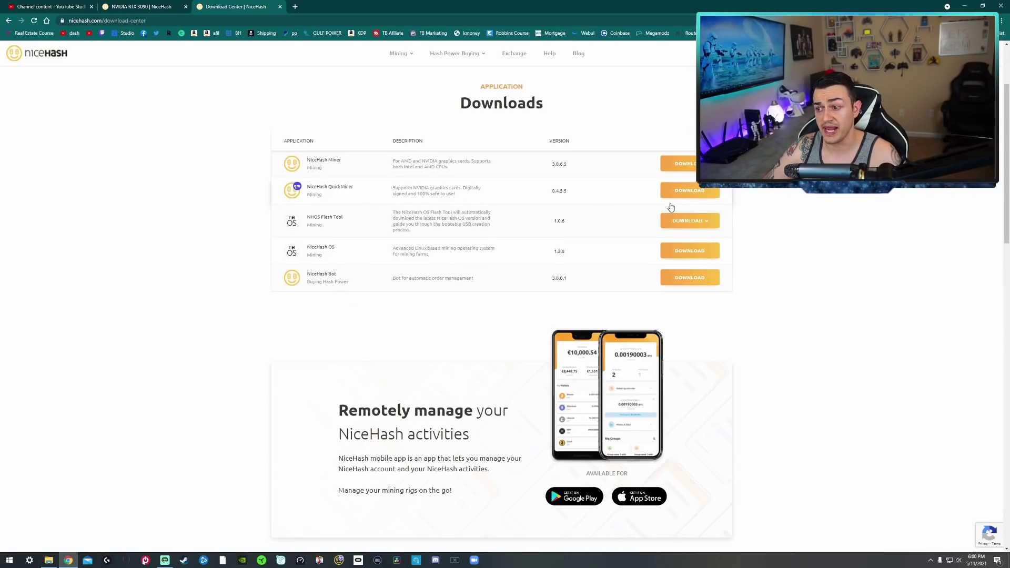
left_click(685, 193)
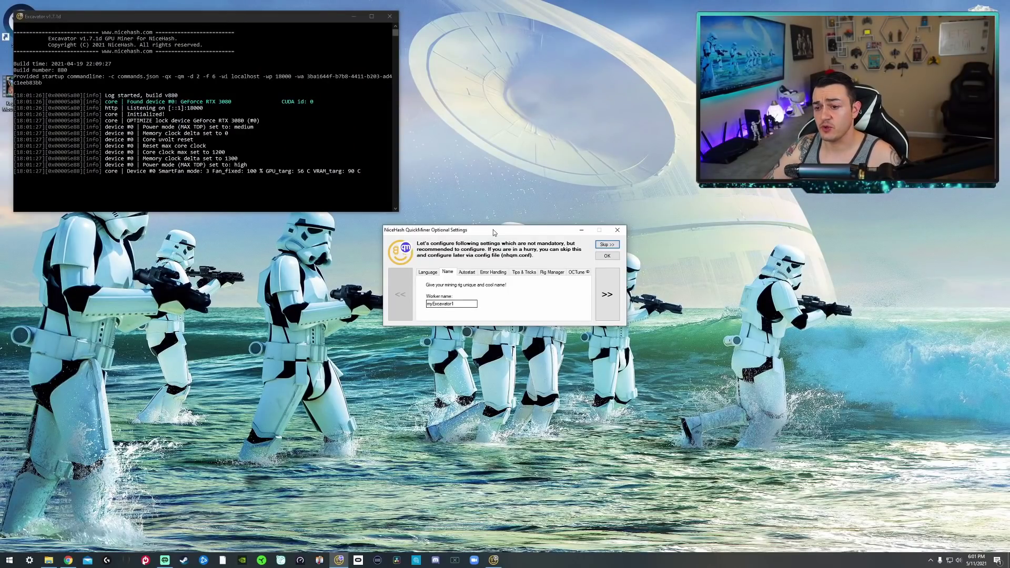
Step: Review QuickMiner's optional settings for language, worker name, autostart, error handling, tips and OCTune, and close the window
left_click_drag(493, 230, 475, 238)
left_click(408, 277)
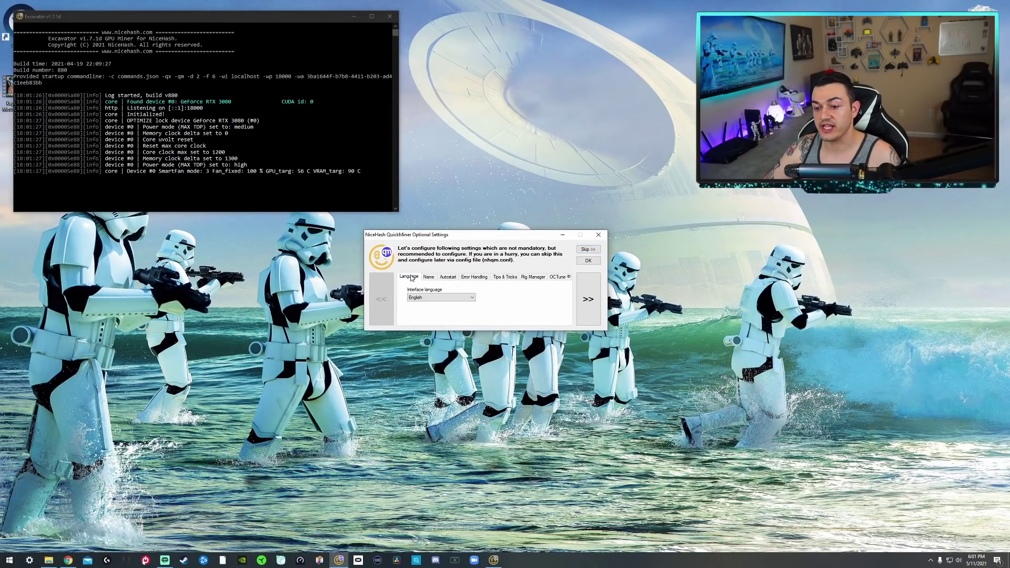
left_click(429, 278)
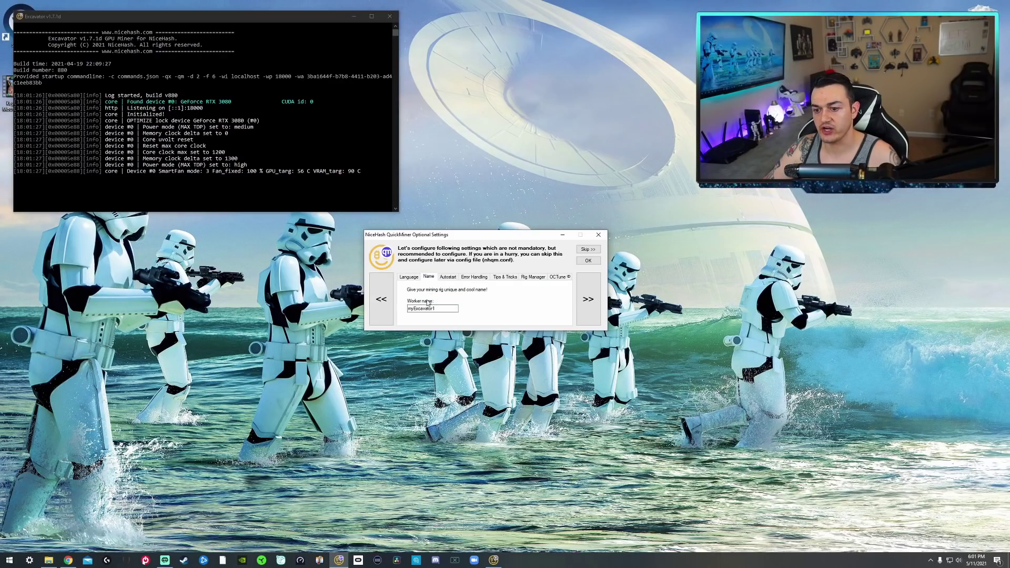
left_click(447, 277)
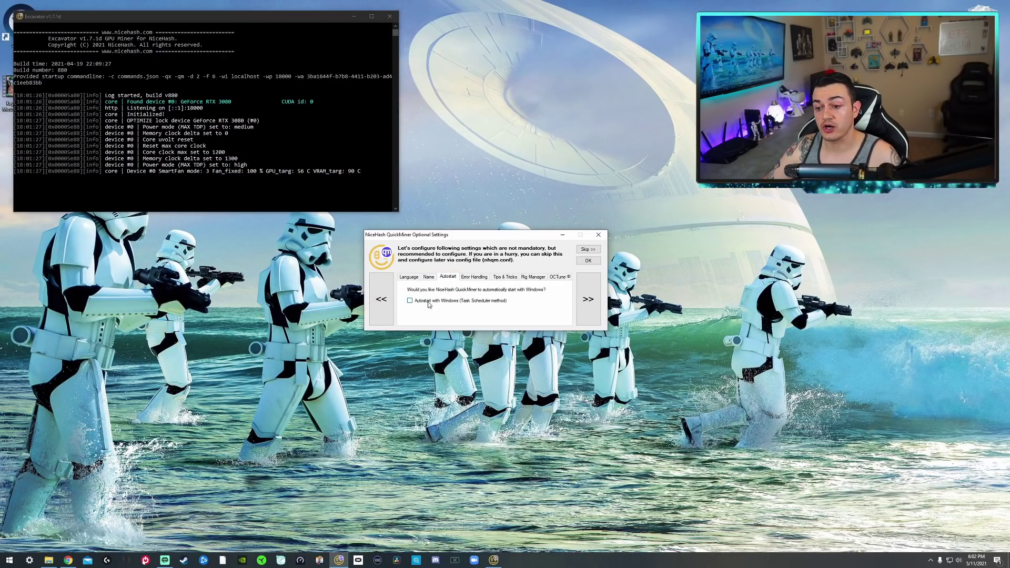
left_click(472, 278)
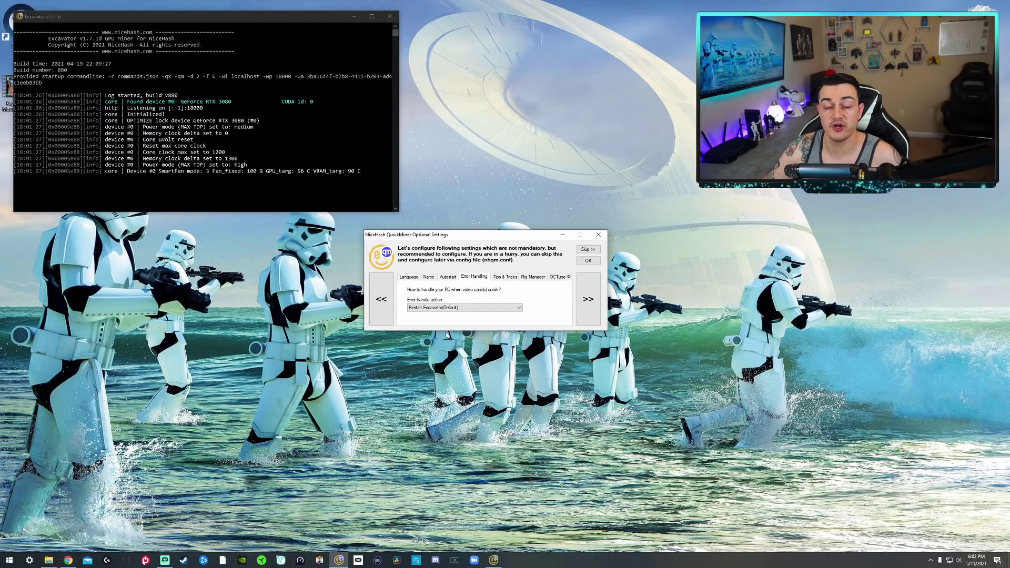
left_click(505, 276)
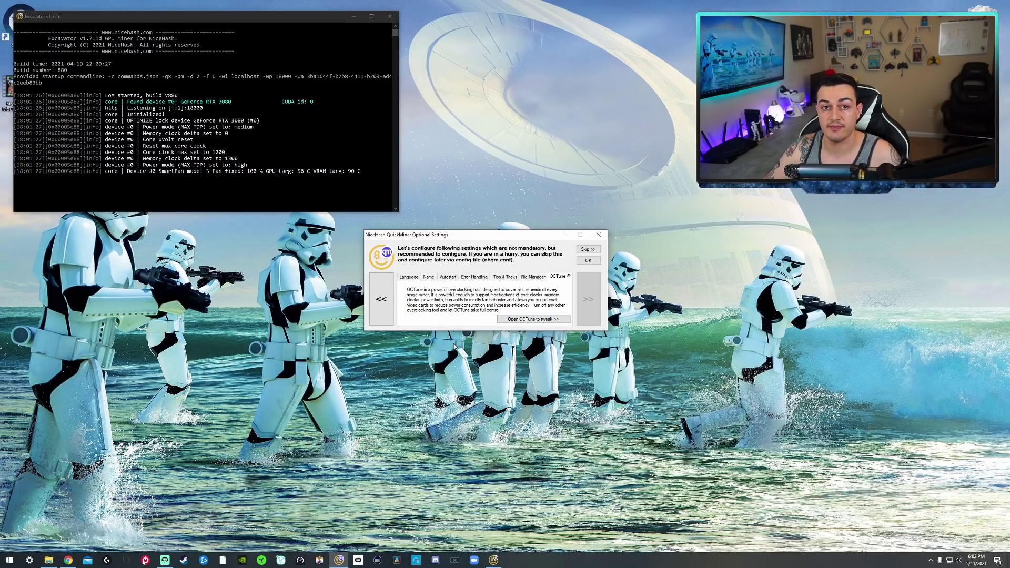
left_click(599, 235)
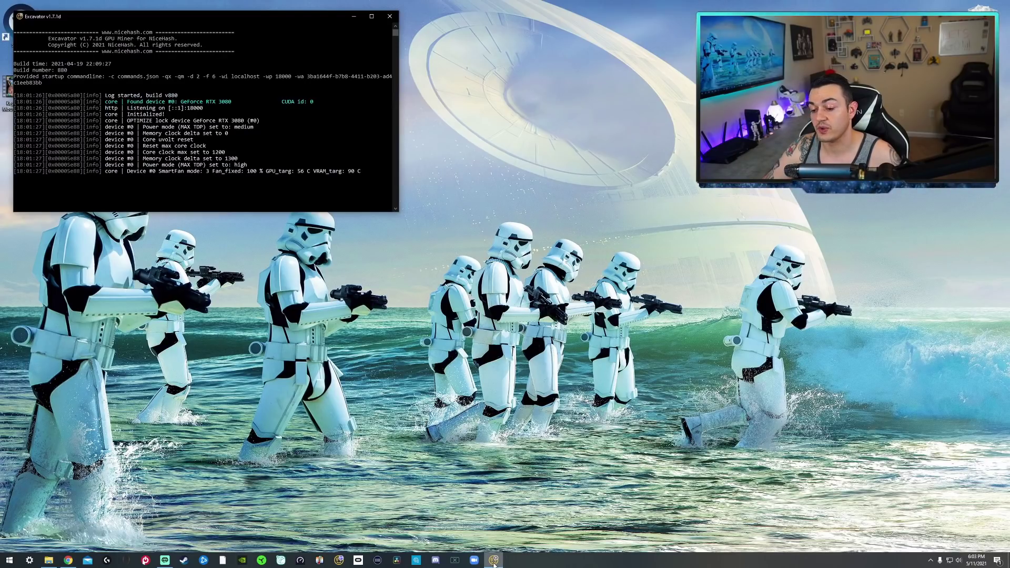
Step: Review the Excavator miner's console log and minimize its window
mouse_move(495, 562)
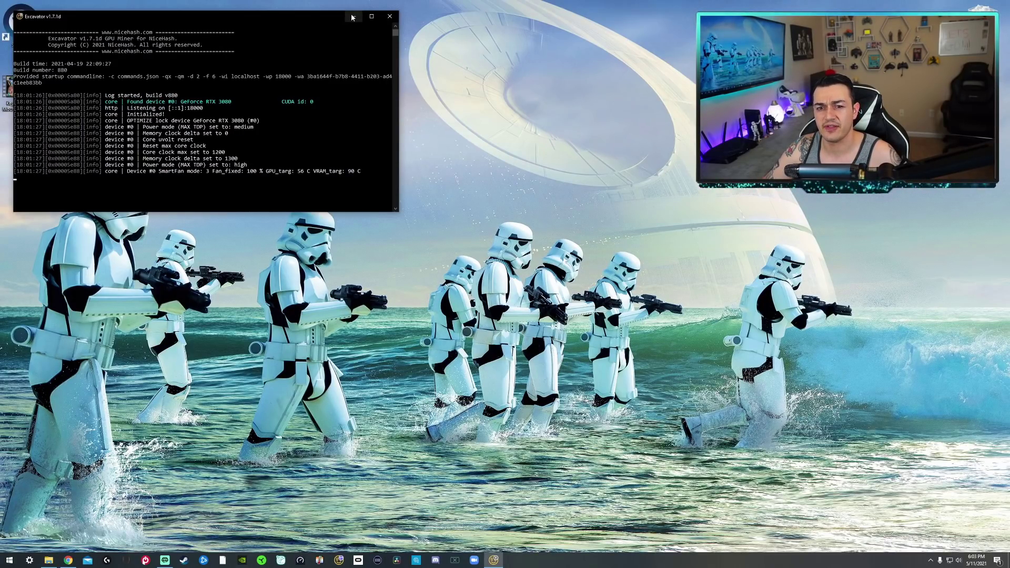
scroll(201, 182, "down", 2)
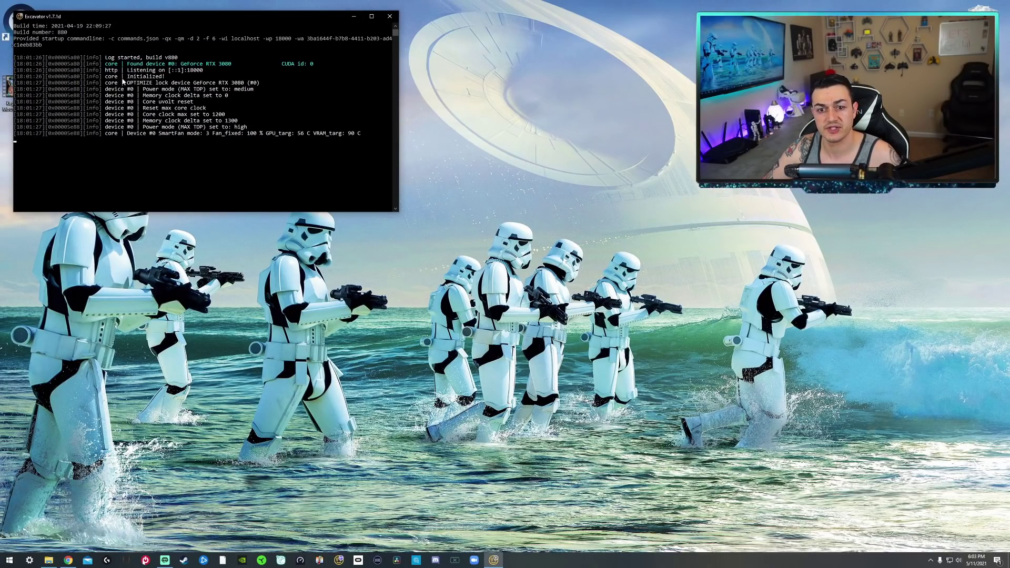
left_click(361, 17)
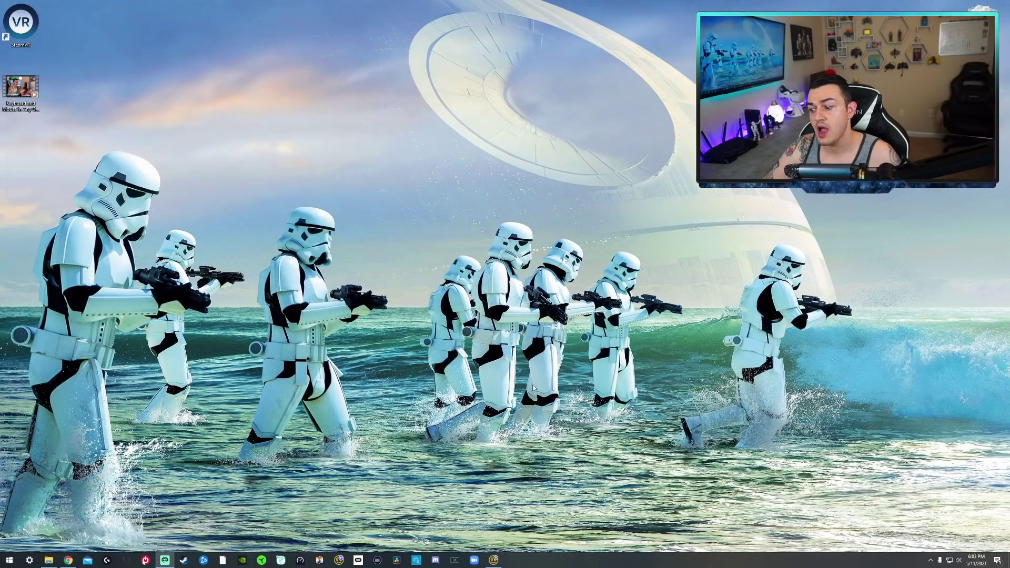
Step: Open the rig manager page for myExcavator1 from QuickMiner
left_click(931, 561)
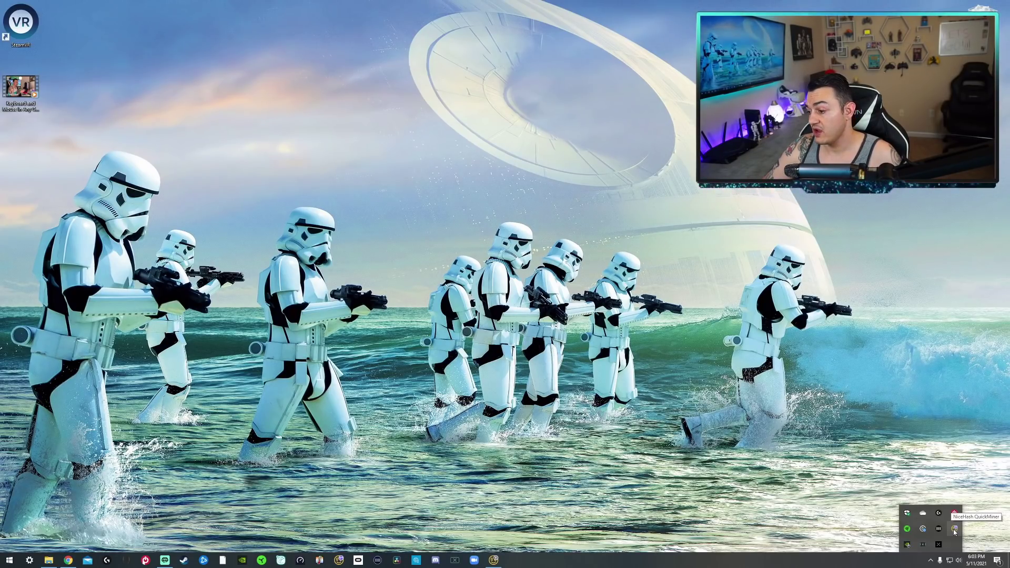
right_click(954, 530)
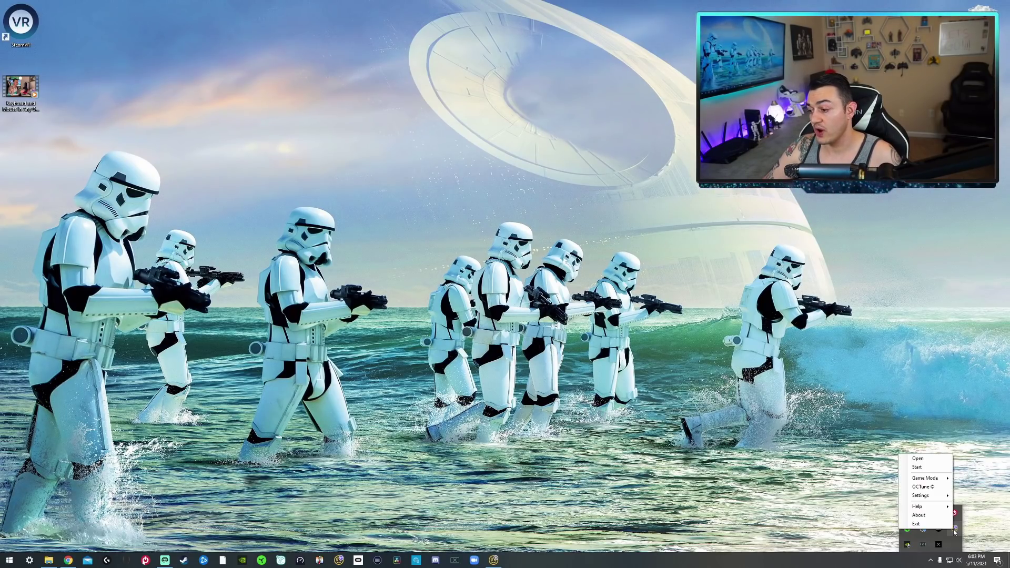
left_click(918, 458)
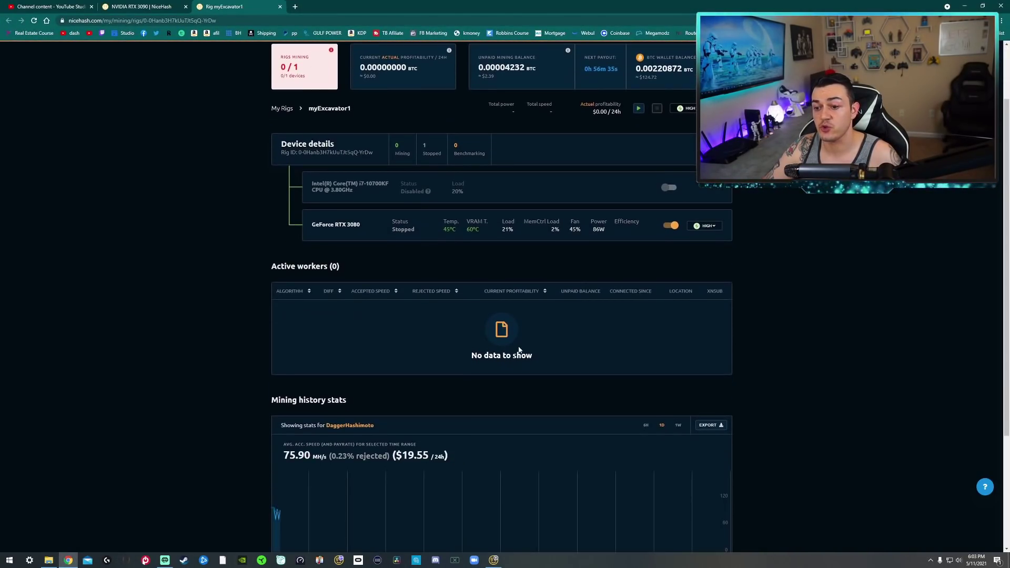
Step: Examine the rig's device details, optimization profile and mining history stats
left_click(689, 188)
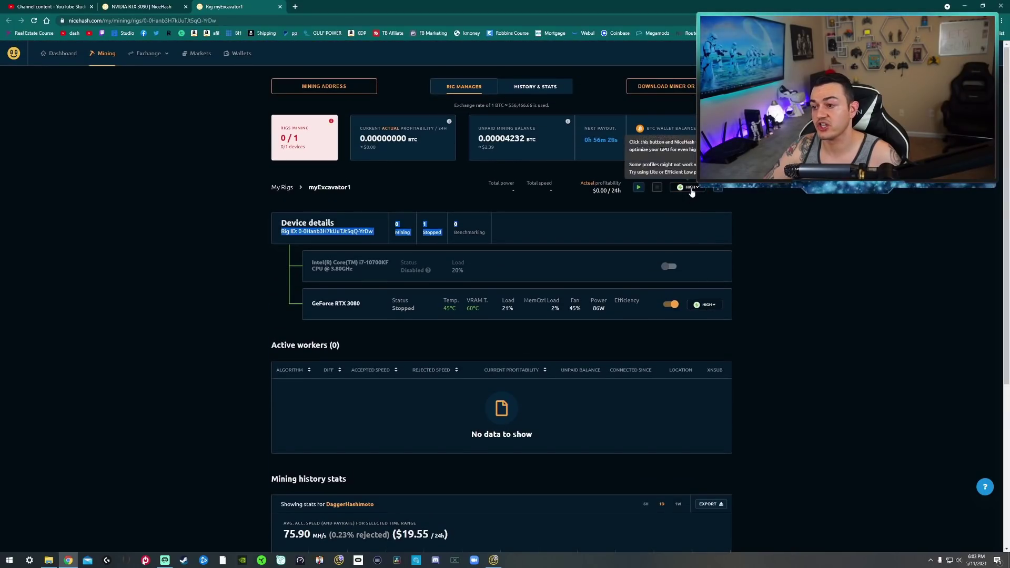
scroll(523, 264, "down", 5)
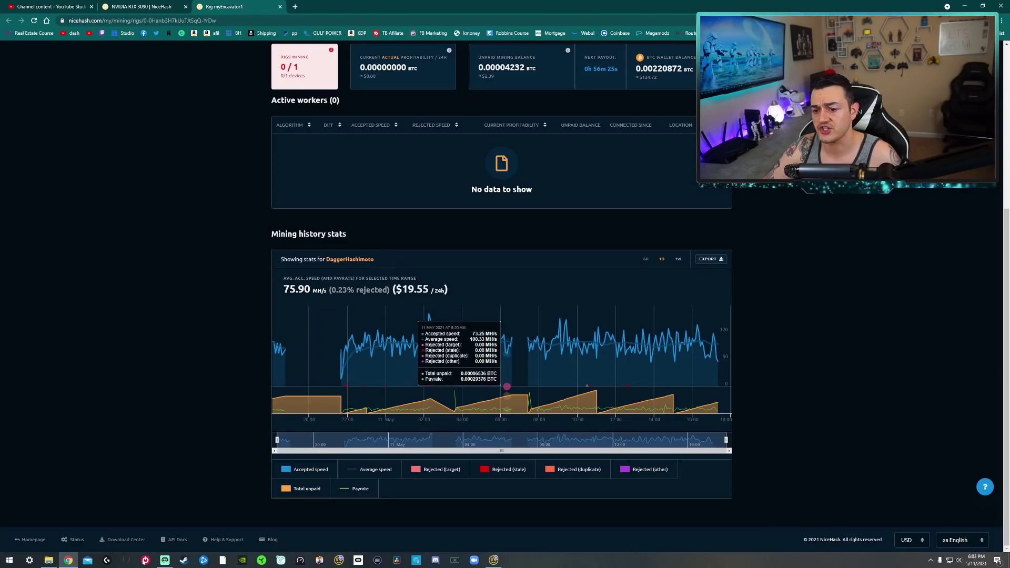
scroll(391, 395, "up", 5)
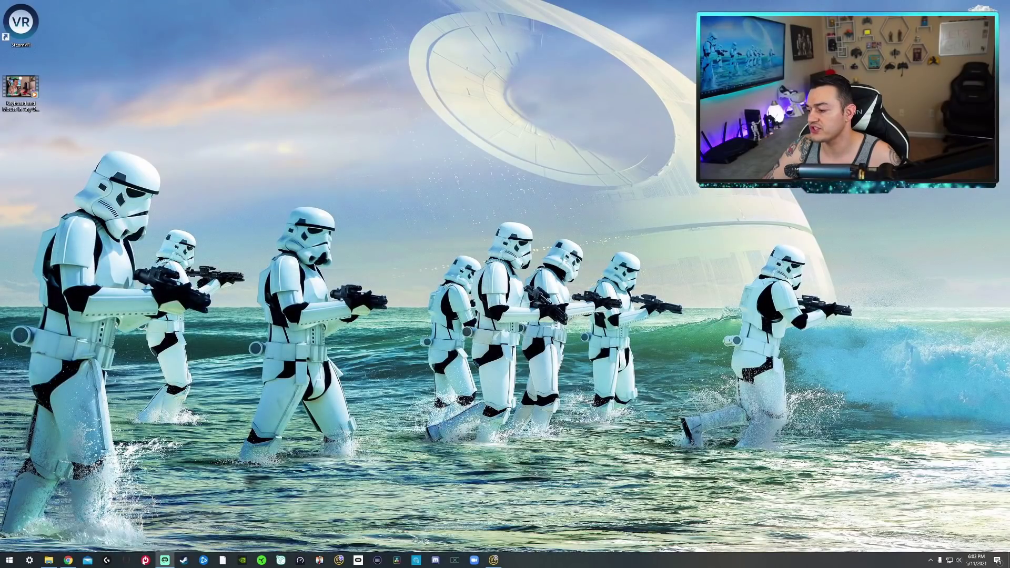
Step: Show QuickMiner's optional settings window from its settings, check the worker name, and confirm the settings
left_click(931, 560)
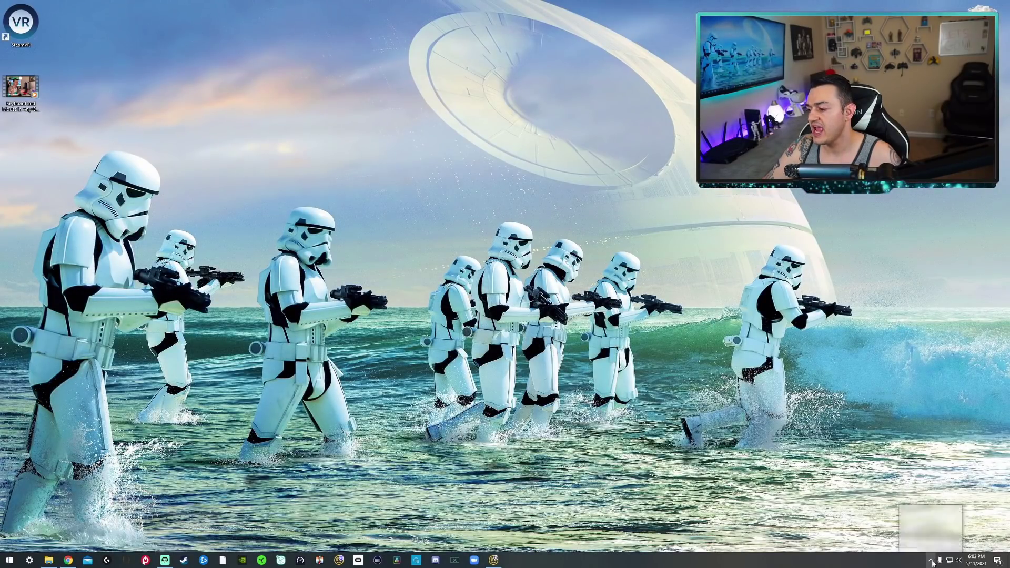
right_click(957, 536)
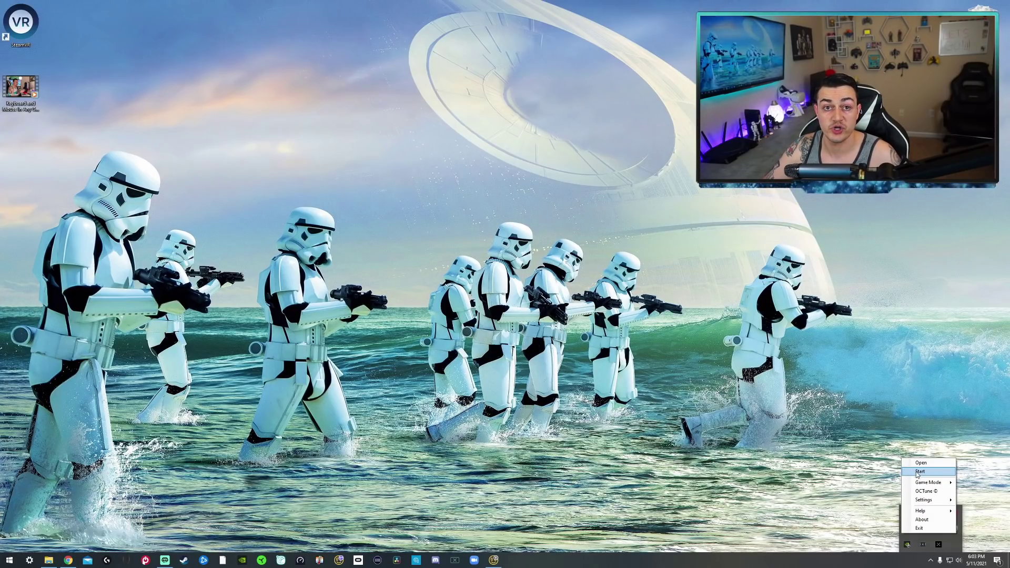
mouse_move(927, 485)
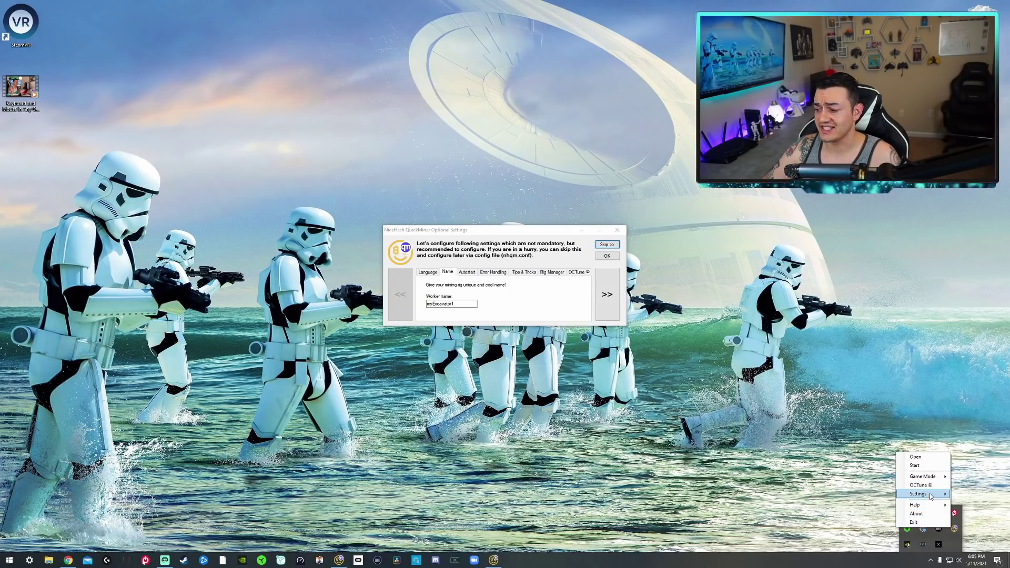
mouse_move(931, 497)
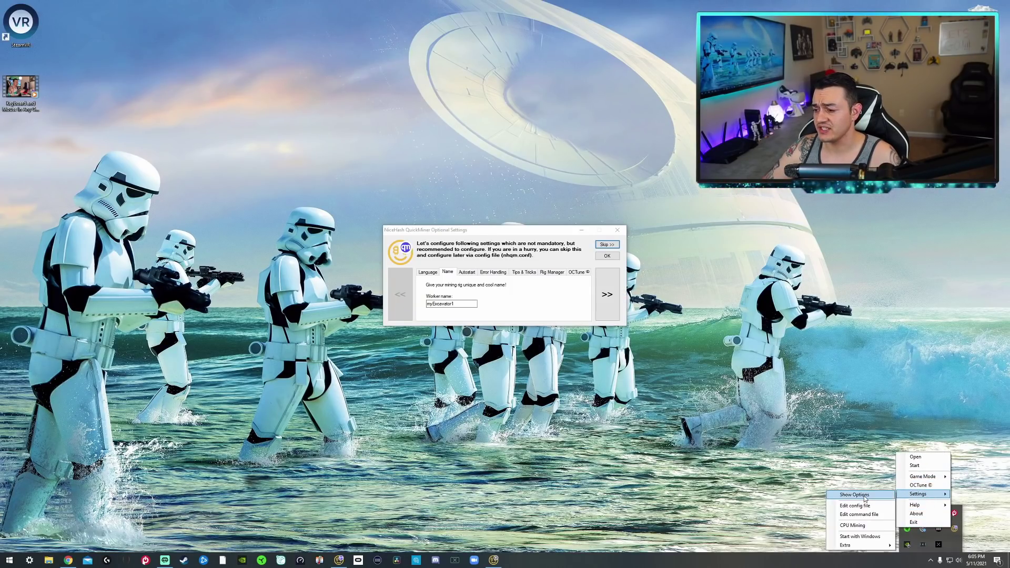
left_click(863, 495)
left_click_drag(445, 231, 410, 188)
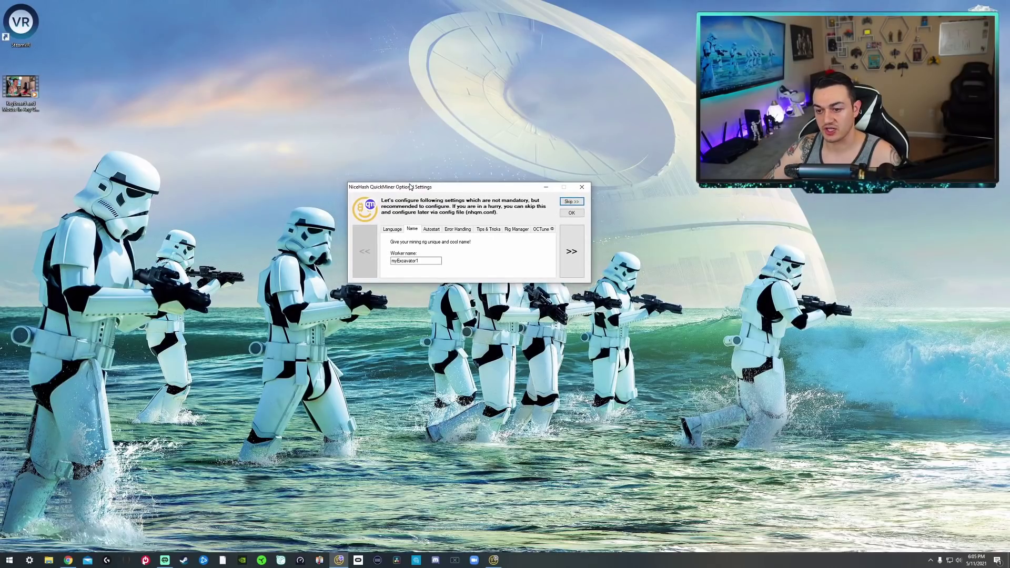
left_click(572, 213)
Step: Examine QuickMiner's settings choices, including CPU Mining, Start with Windows and Extra
left_click(931, 560)
right_click(908, 544)
mouse_move(929, 498)
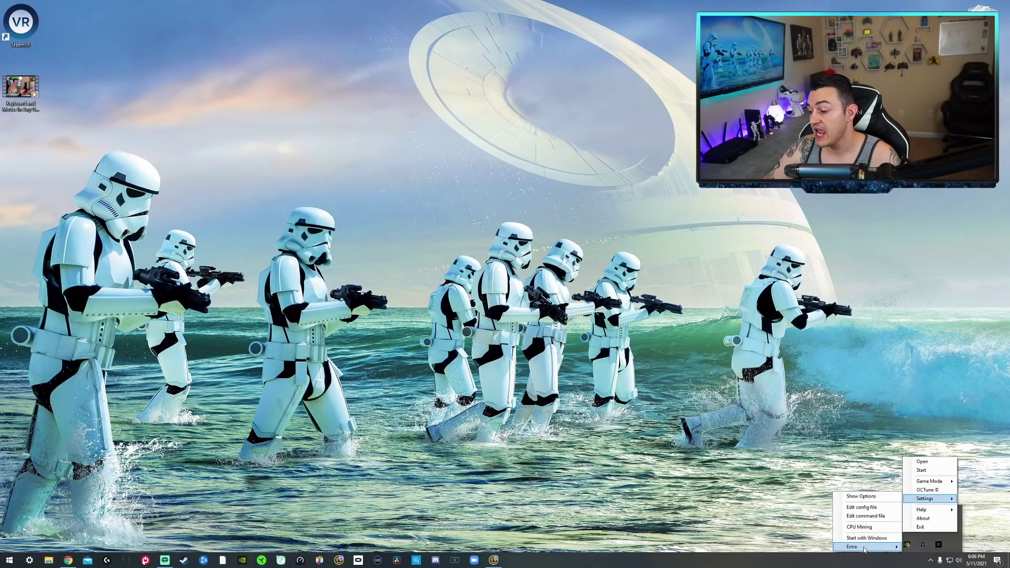
mouse_move(868, 548)
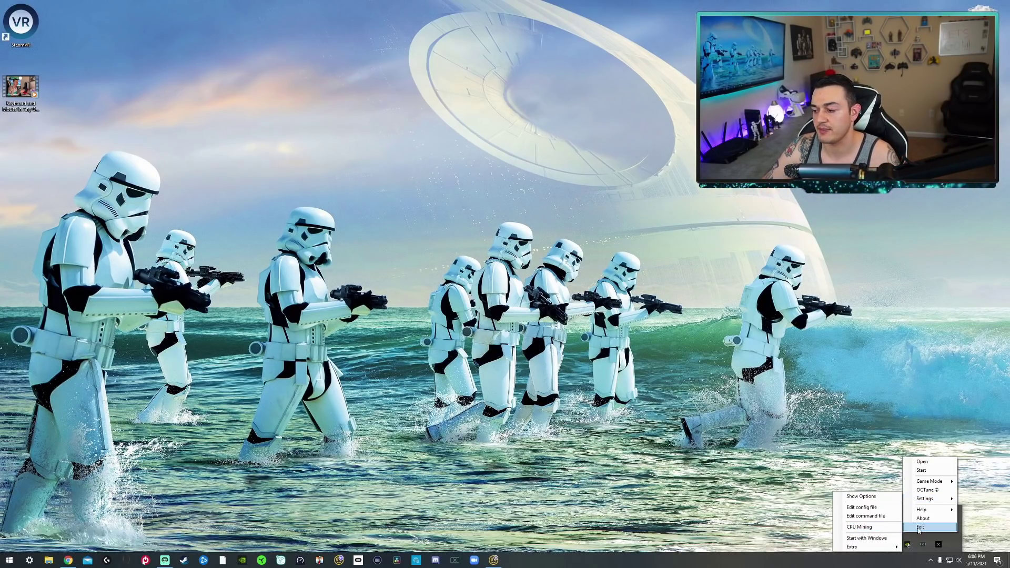
Step: Open the myExcavator1 rig page again from QuickMiner in a new browser tab and review its details
left_click(922, 462)
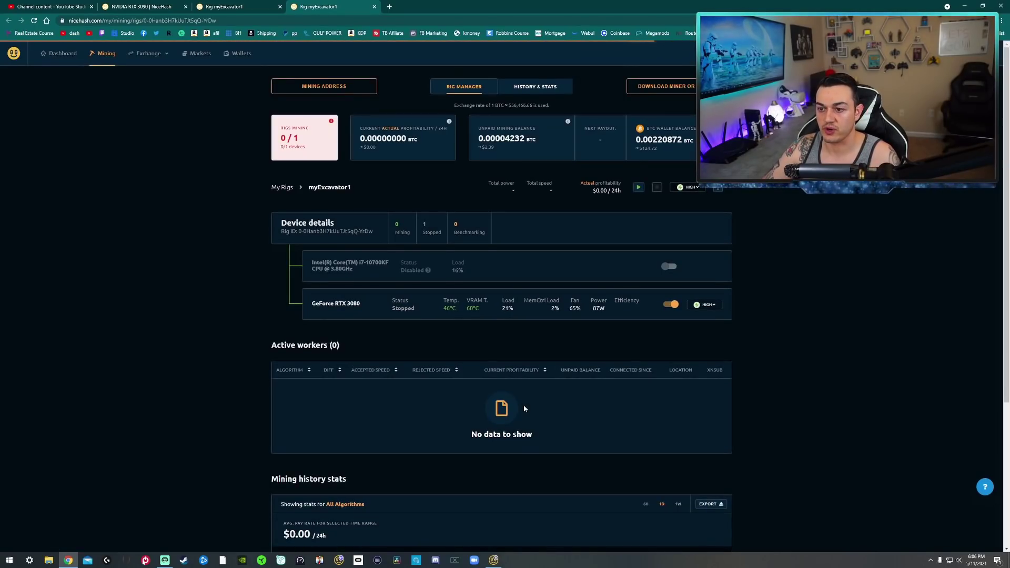
scroll(417, 364, "down", 1)
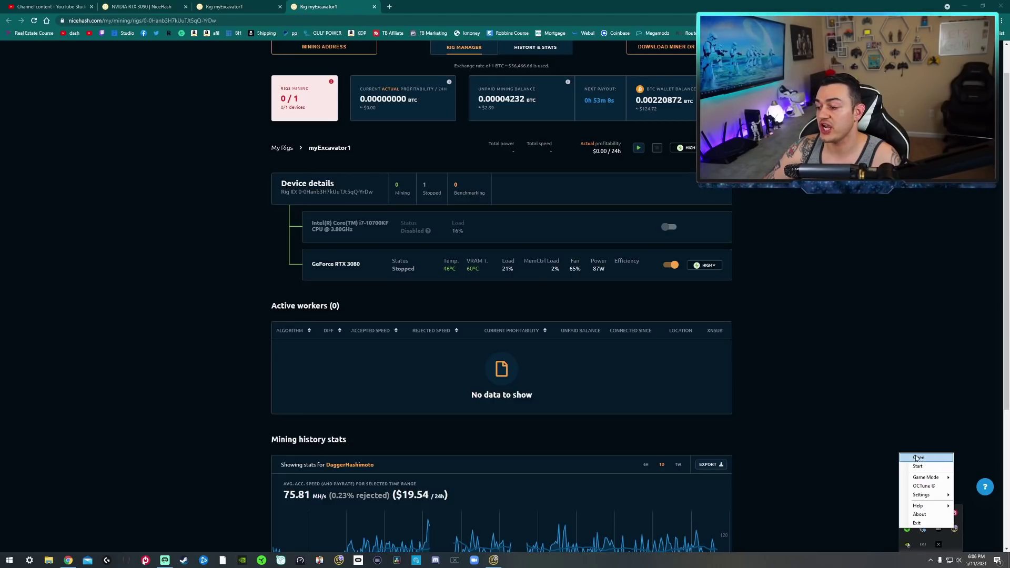
left_click(924, 461)
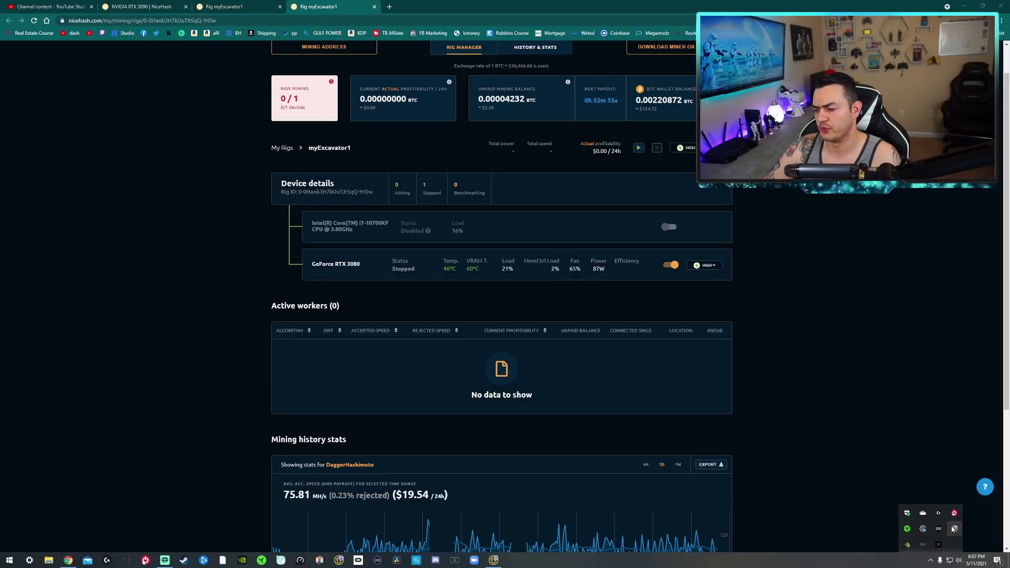
Step: Check QuickMiner's Start option for mining and return to the rig's device details without starting it
right_click(954, 528)
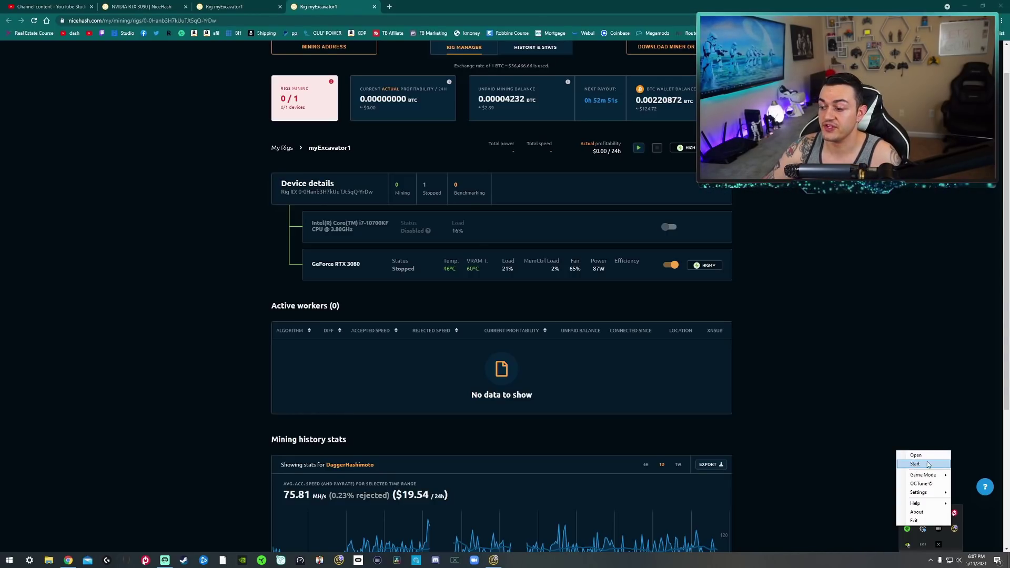
left_click(872, 357)
scroll(759, 403, "up", 2)
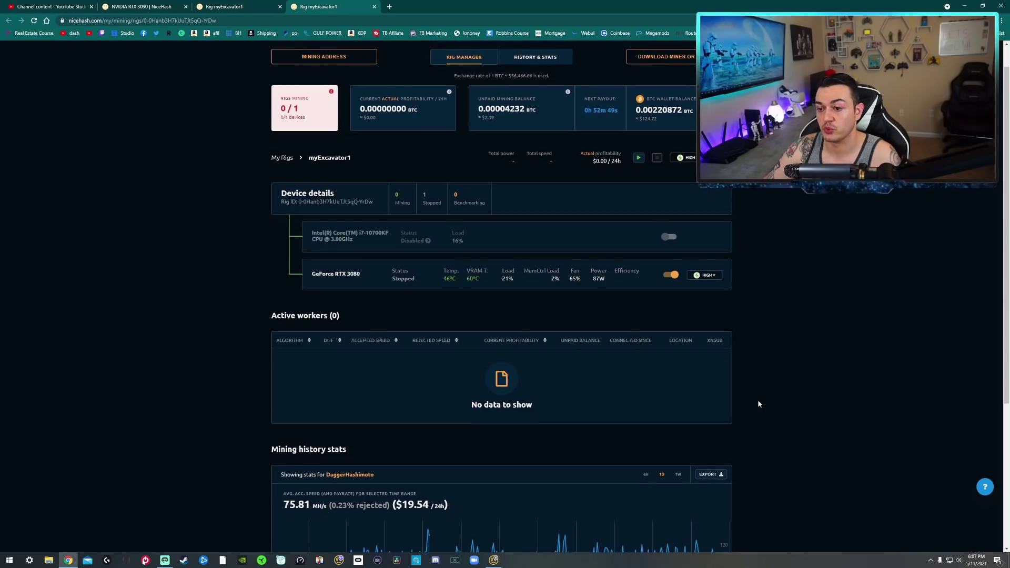
Step: Examine the GeForce RTX 3080's device details on the rig page, including its status, GPU temperature and VRAM temperature
scroll(818, 414, "down", 1)
scroll(818, 415, "down", 1)
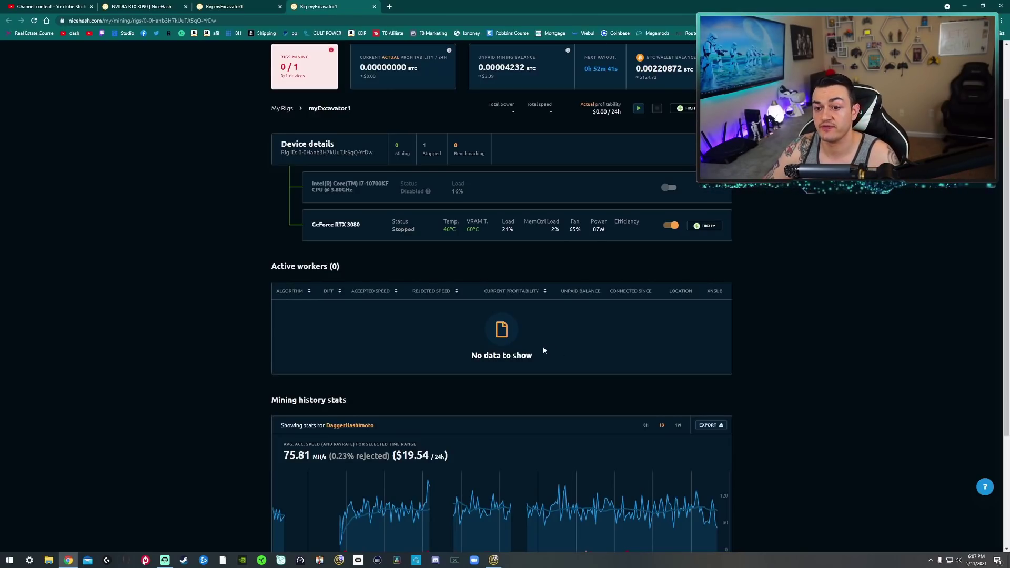
scroll(542, 346, "up", 2)
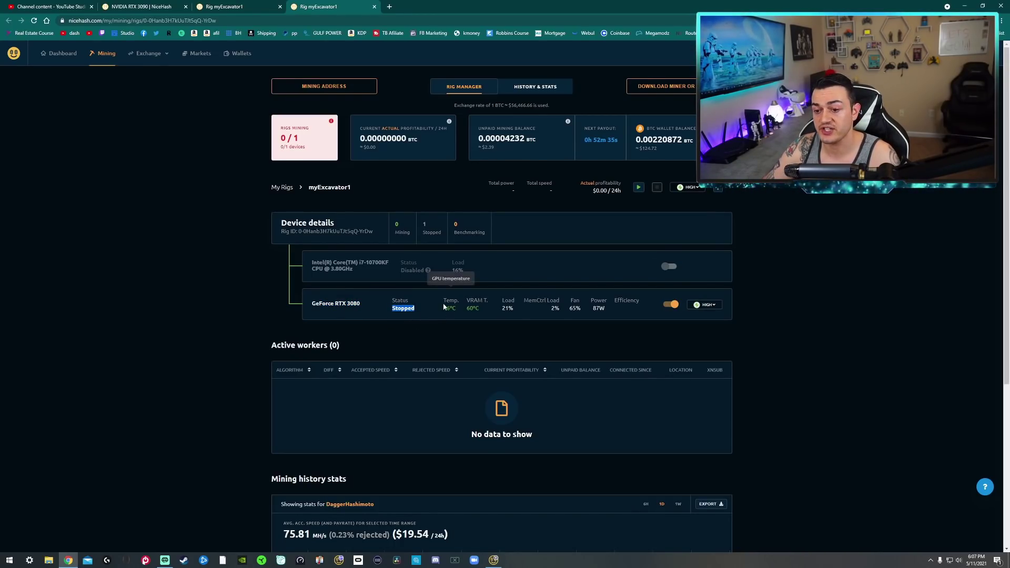
left_click_drag(447, 308, 453, 310)
scroll(453, 327, "down", 1)
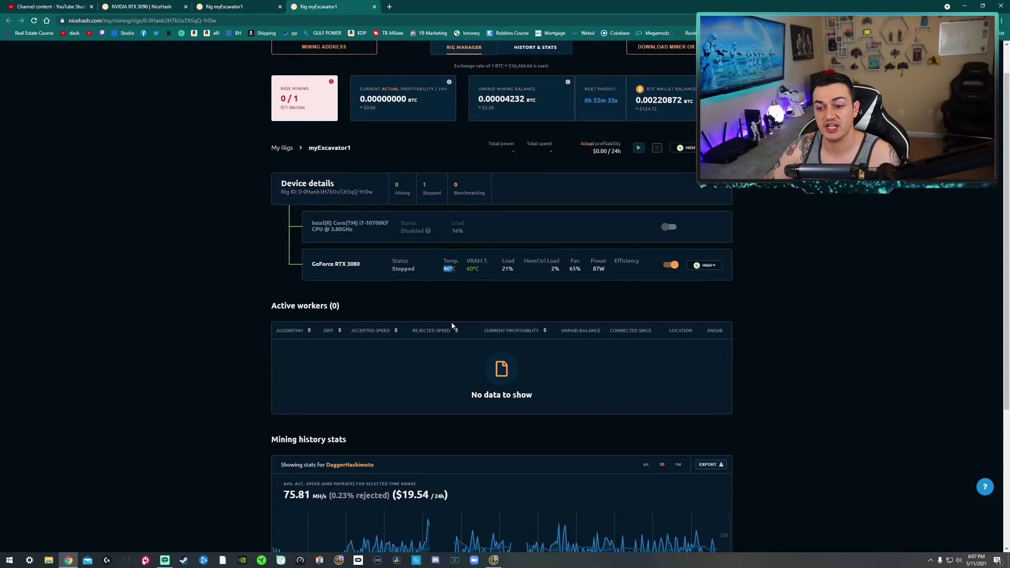
left_click_drag(467, 261, 471, 270)
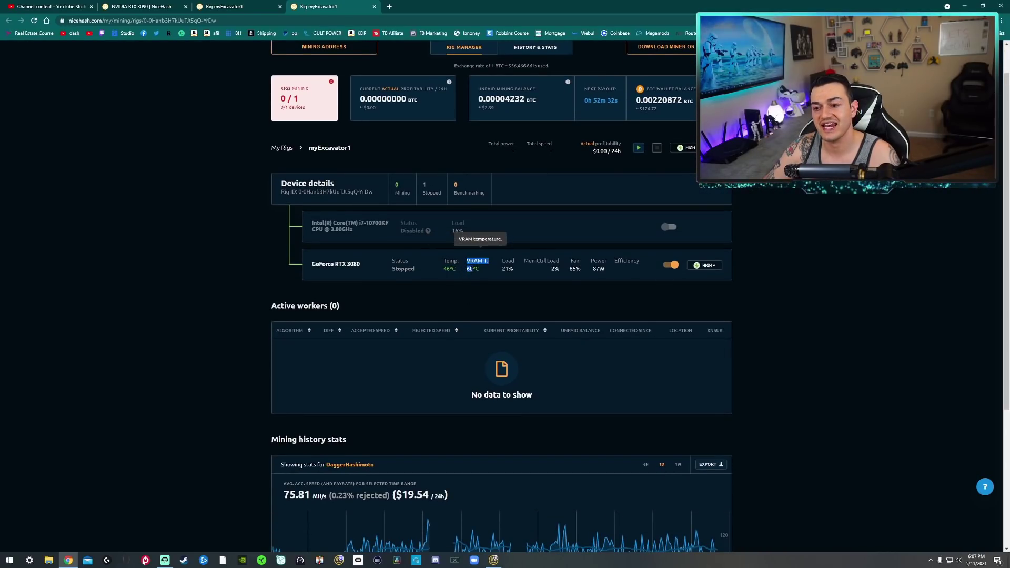
left_click(481, 276)
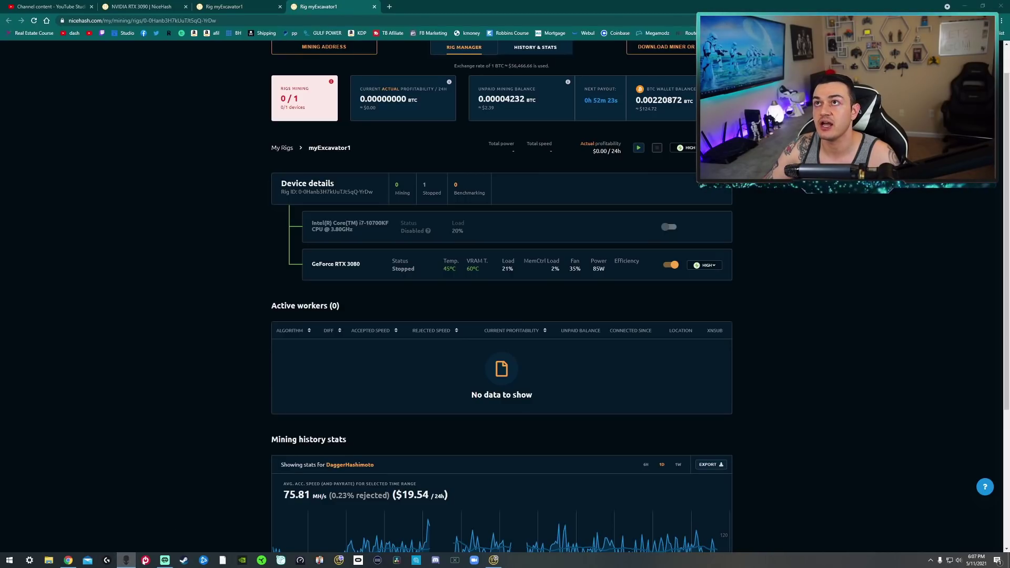
Step: Switch to Alienware Command Center, accept the overclock warning in Fusion, and inspect the GPU's advanced power, thermal and clock settings
left_click(126, 560)
double_click(444, 109)
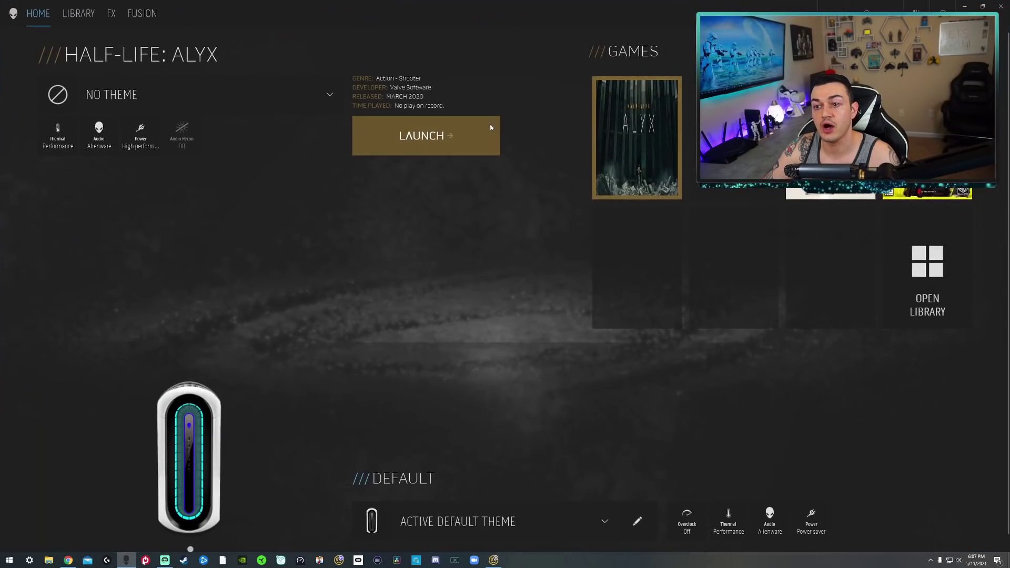
left_click(138, 13)
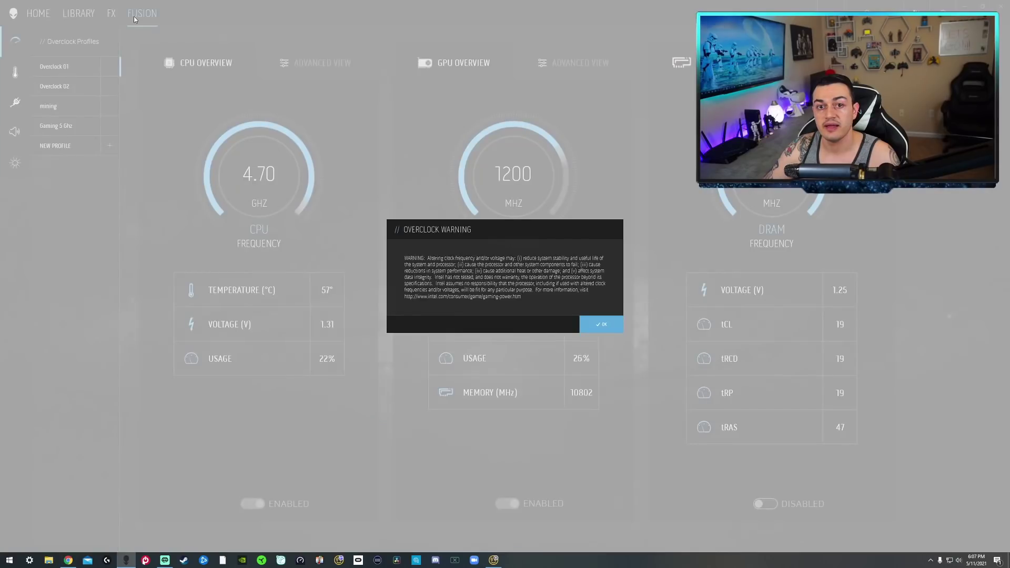
left_click(600, 324)
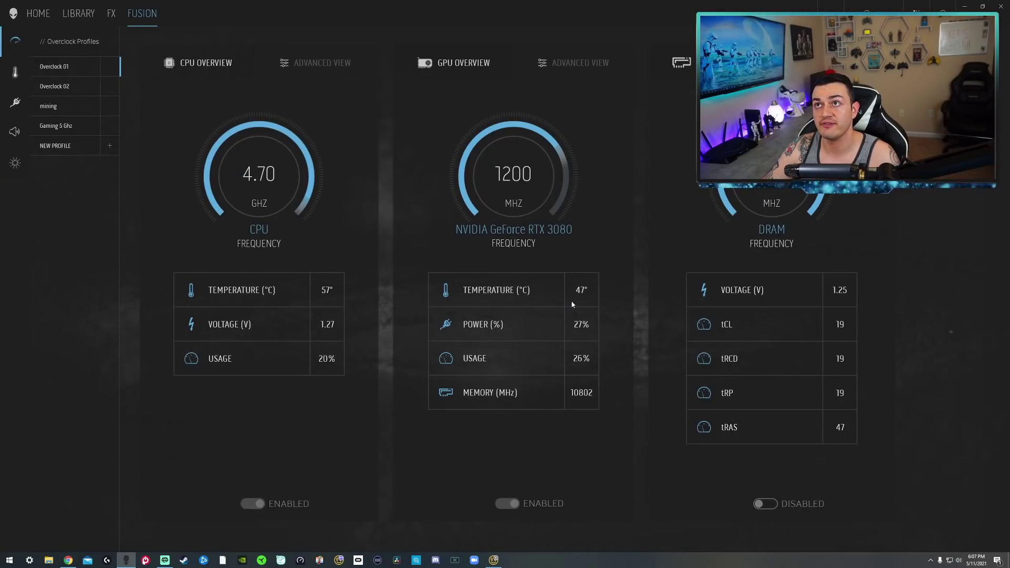
left_click(576, 64)
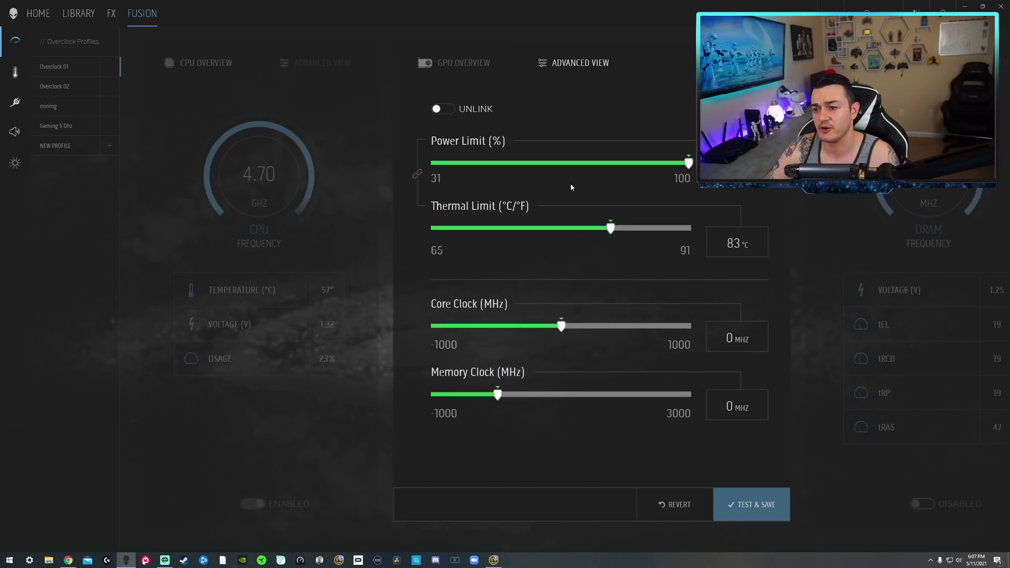
left_click(375, 394)
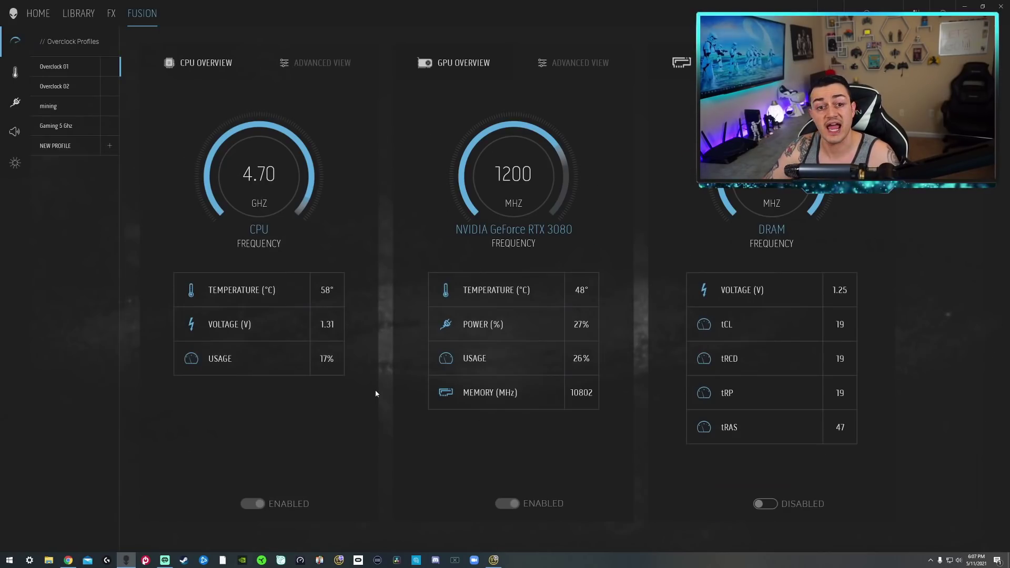
Step: Inspect the GPU's advanced settings in the mining overclock profile, and return to the rig page in the browser
left_click(55, 106)
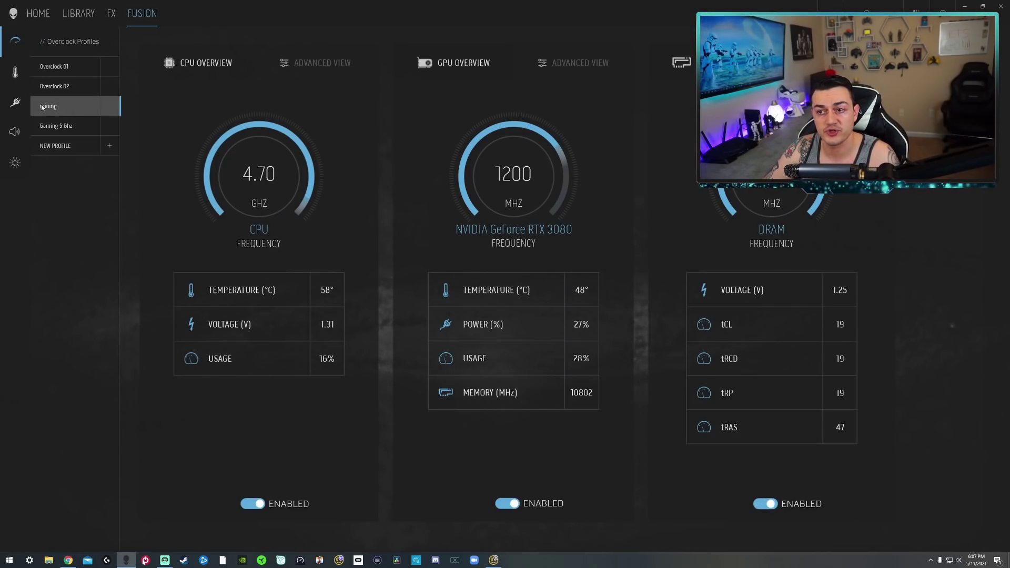
left_click(548, 62)
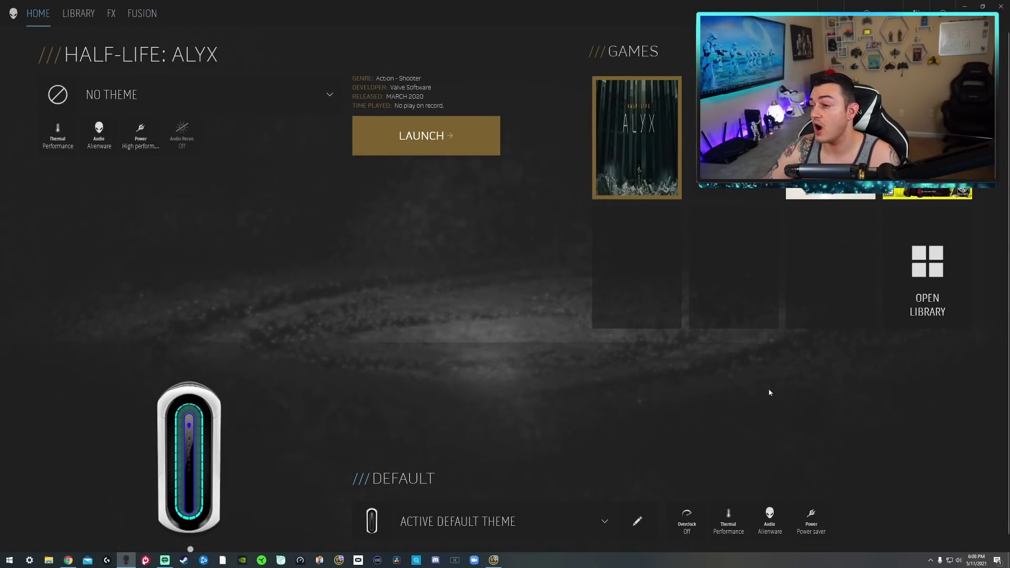
left_click(964, 6)
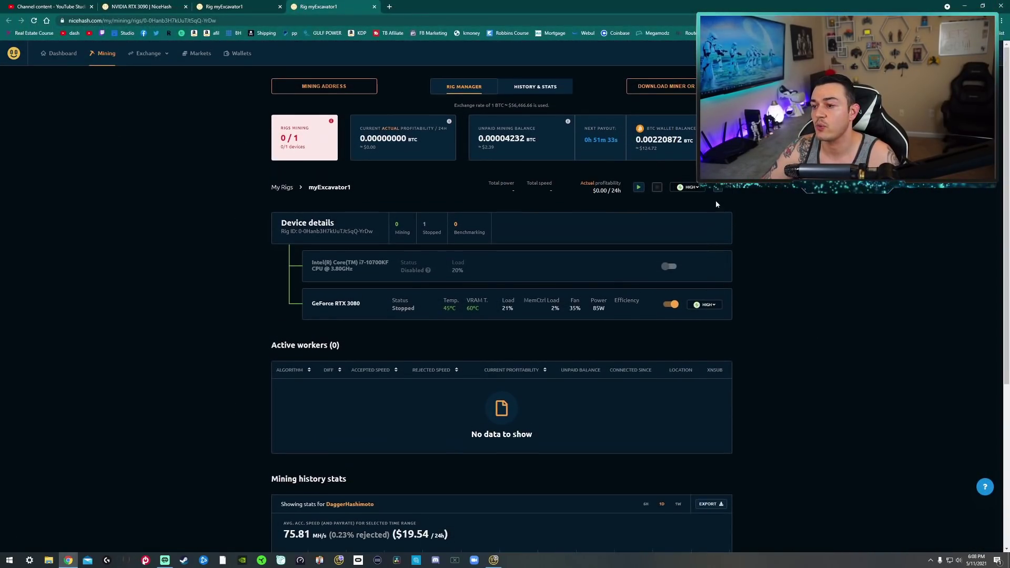
Step: Switch the myExcavator1 rig's optimization profile to Manual, and set it to Lite
left_click(695, 190)
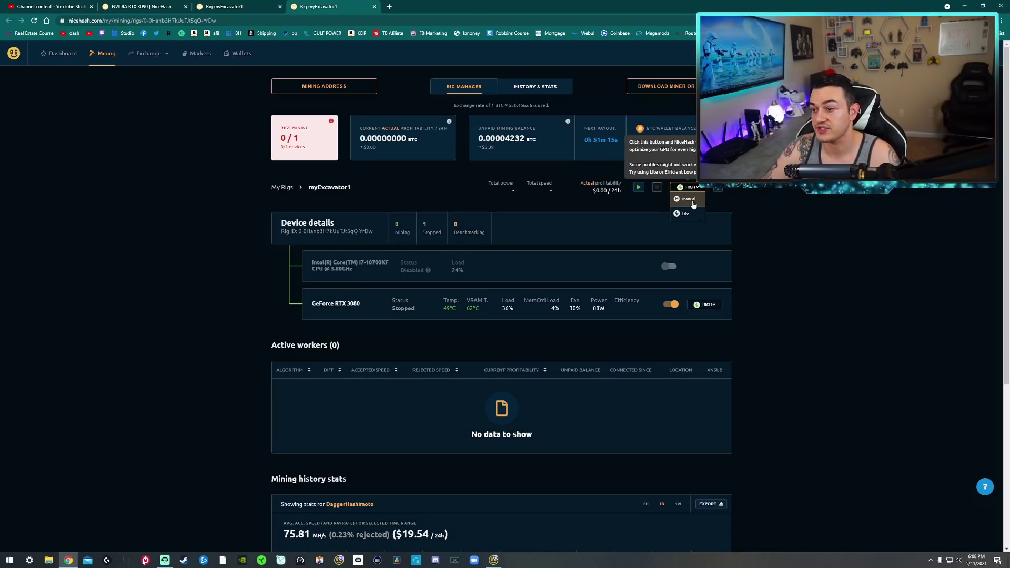
left_click(690, 200)
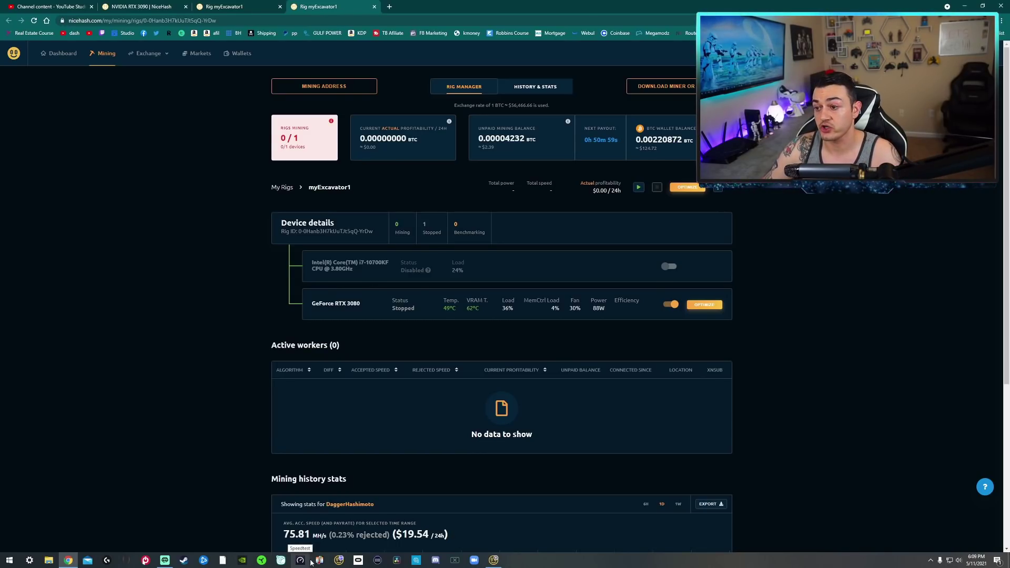
left_click(703, 187)
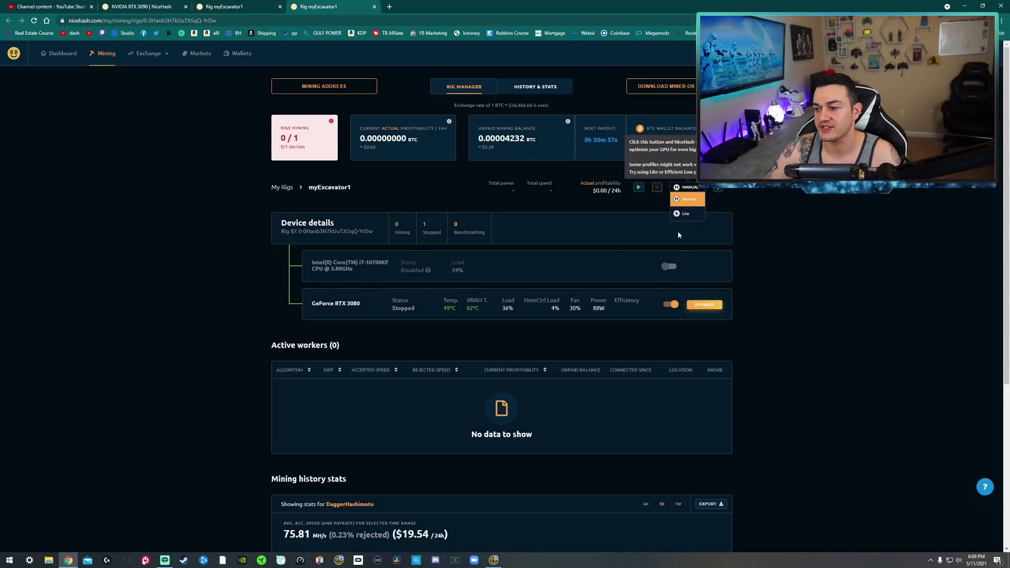
scroll(737, 222, "down", 1)
Step: Review the GeForce RTX 3080's optimization choices Manual, Lite, Medium, High and Extreme without changing the selection
left_click(705, 265)
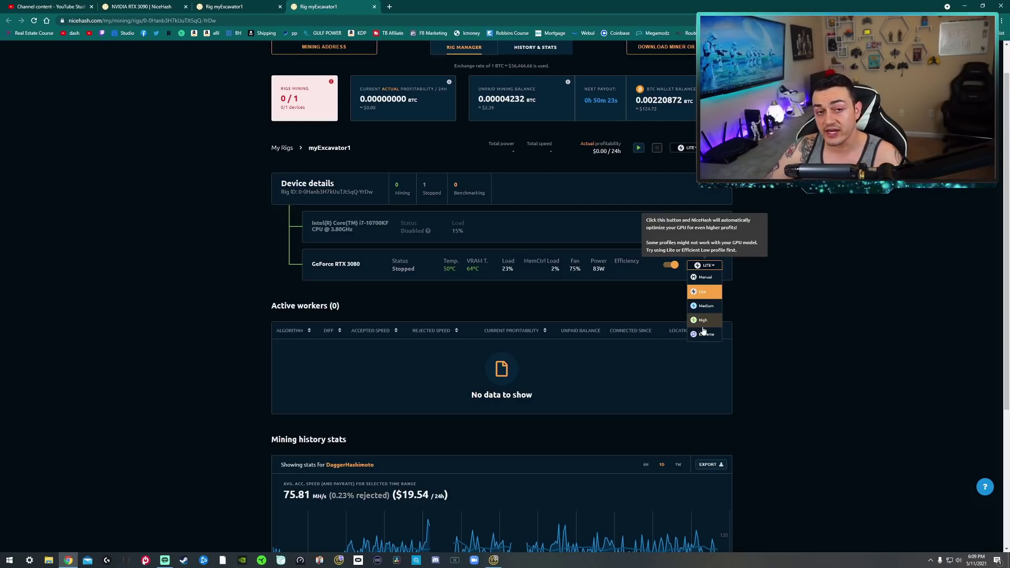
left_click(753, 338)
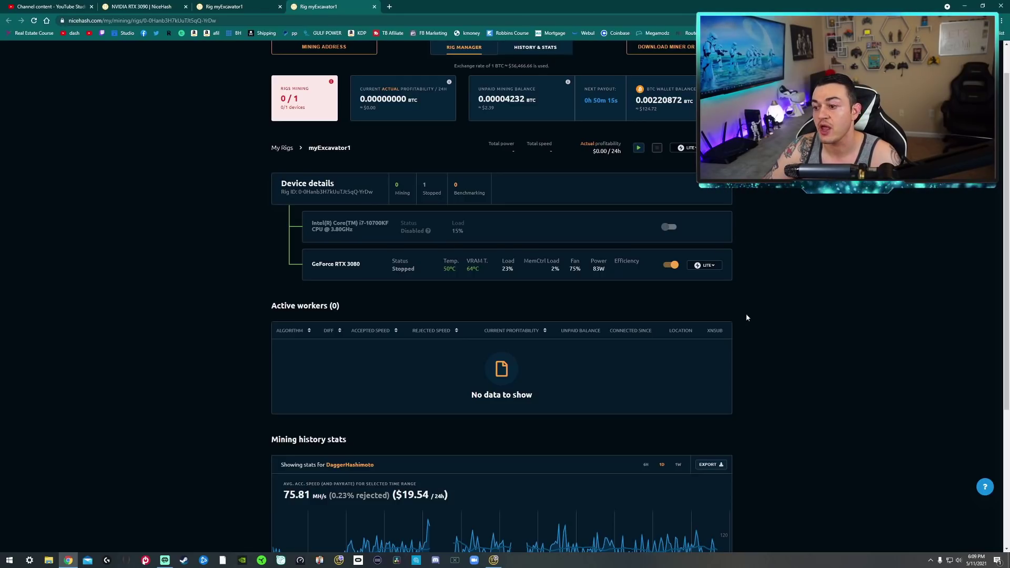
left_click(705, 265)
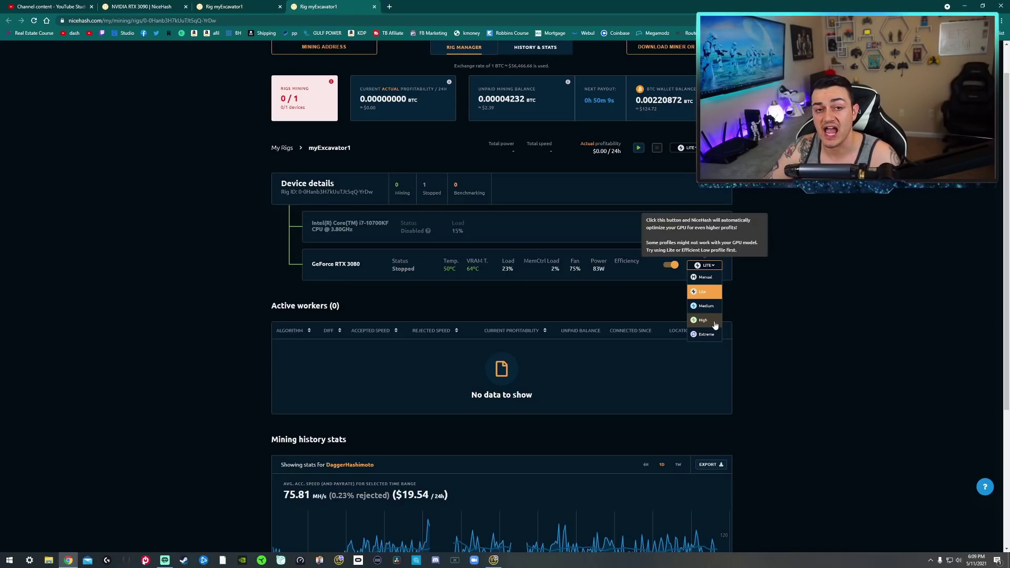
left_click(806, 310)
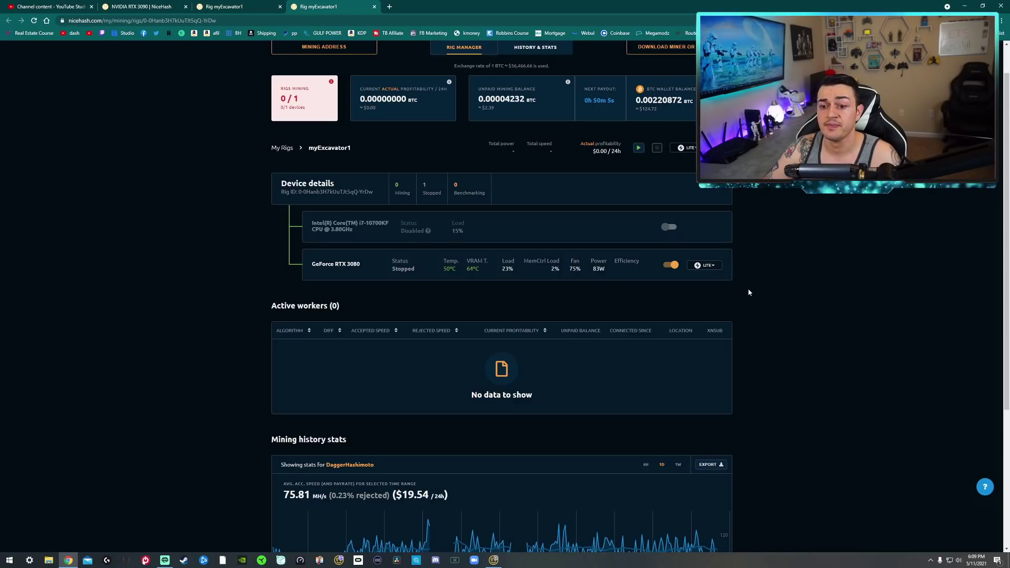
left_click(705, 265)
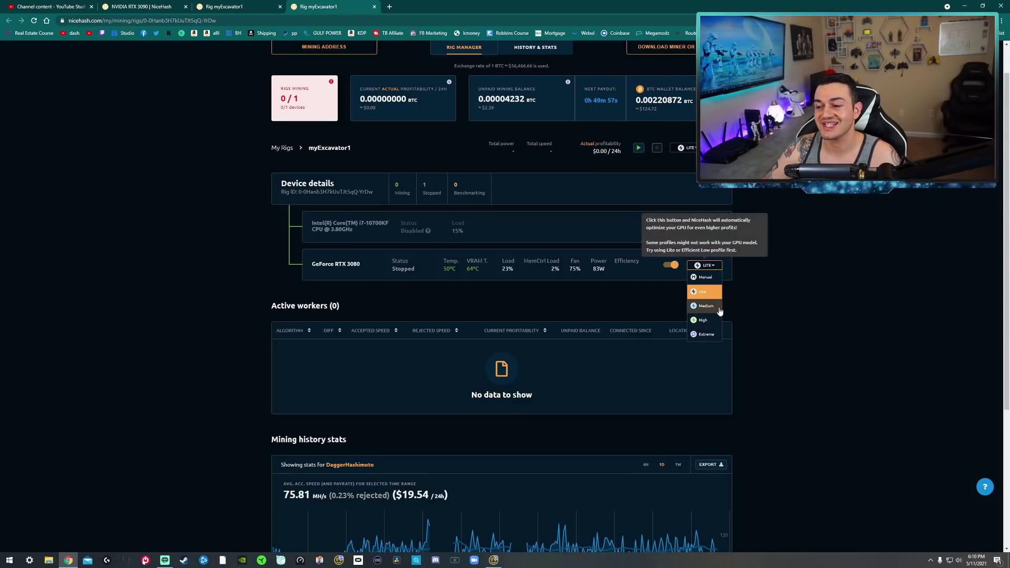
left_click(815, 294)
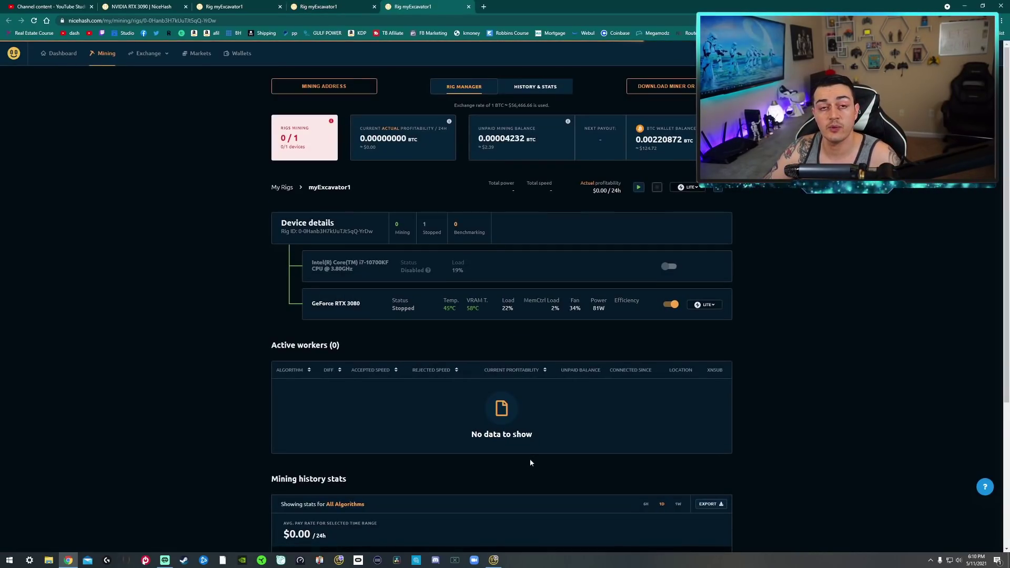
Step: Check the CPU's mining switch in the device details of the newly opened rig page
scroll(396, 363, "down", 1)
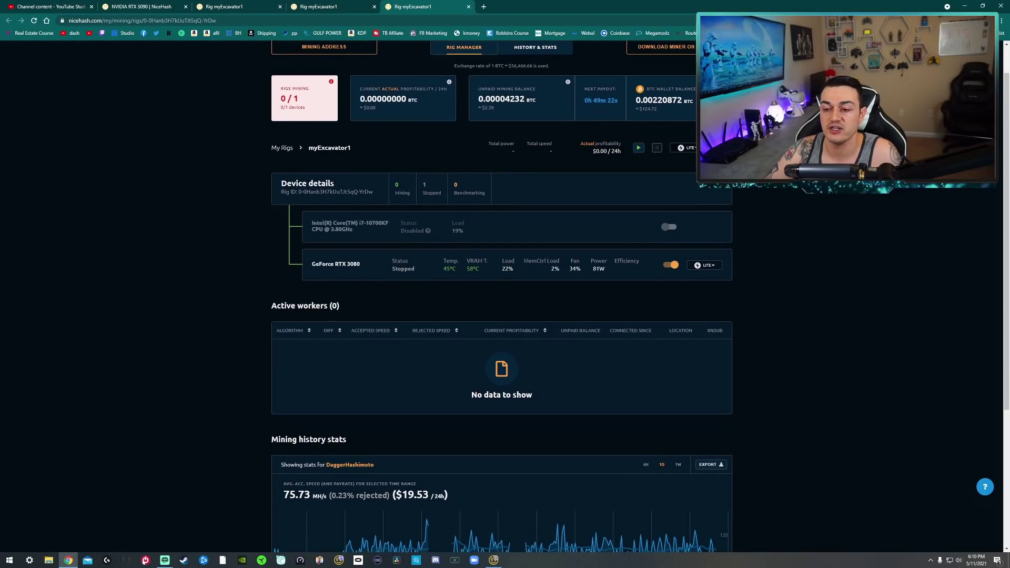
left_click(671, 226)
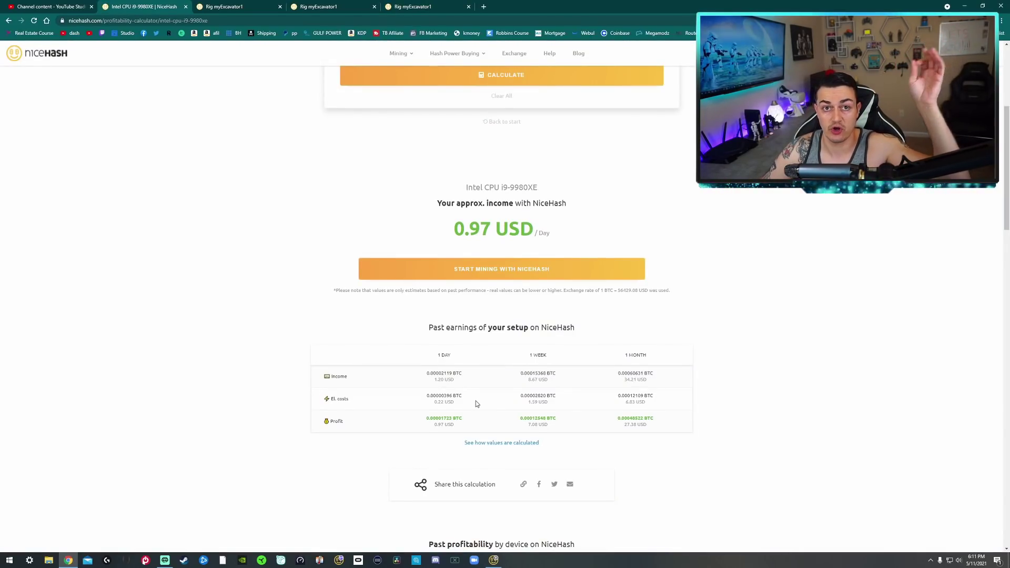
Step: Examine the profitability calculator's estimated daily income and past earnings for the Intel CPU i9-9980XE
left_click_drag(465, 228, 517, 231)
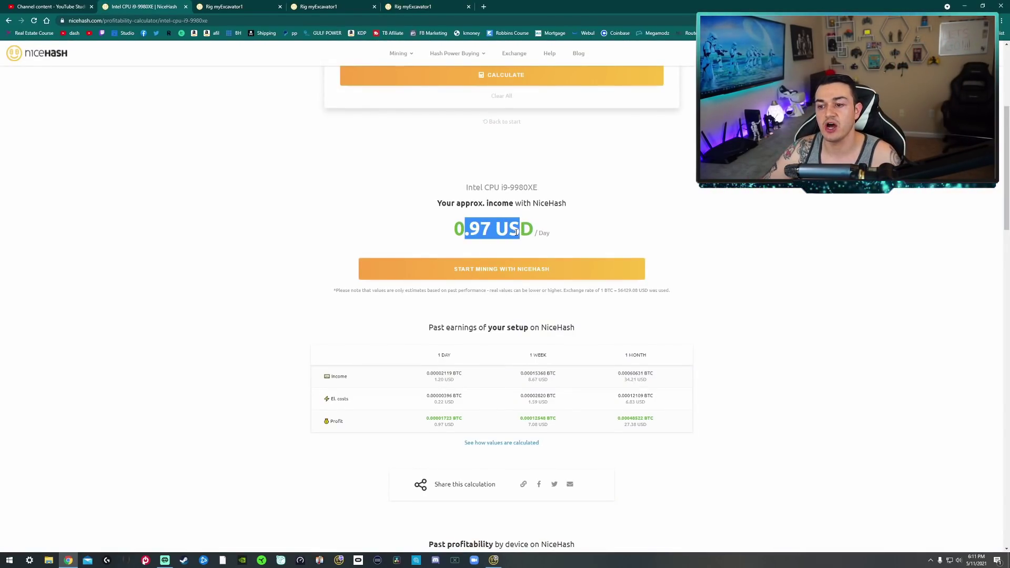
scroll(437, 258, "up", 2)
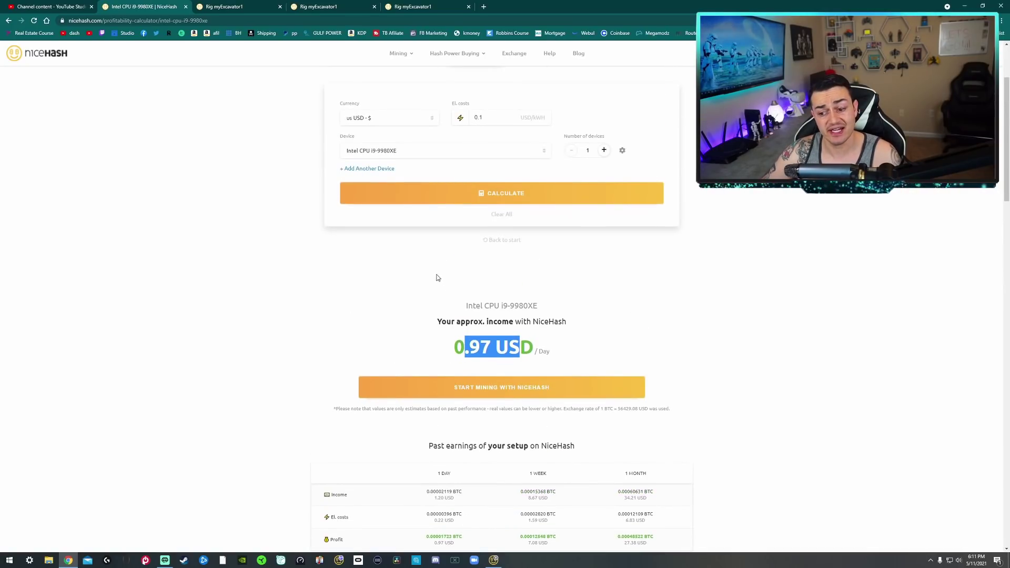
scroll(438, 273, "down", 2)
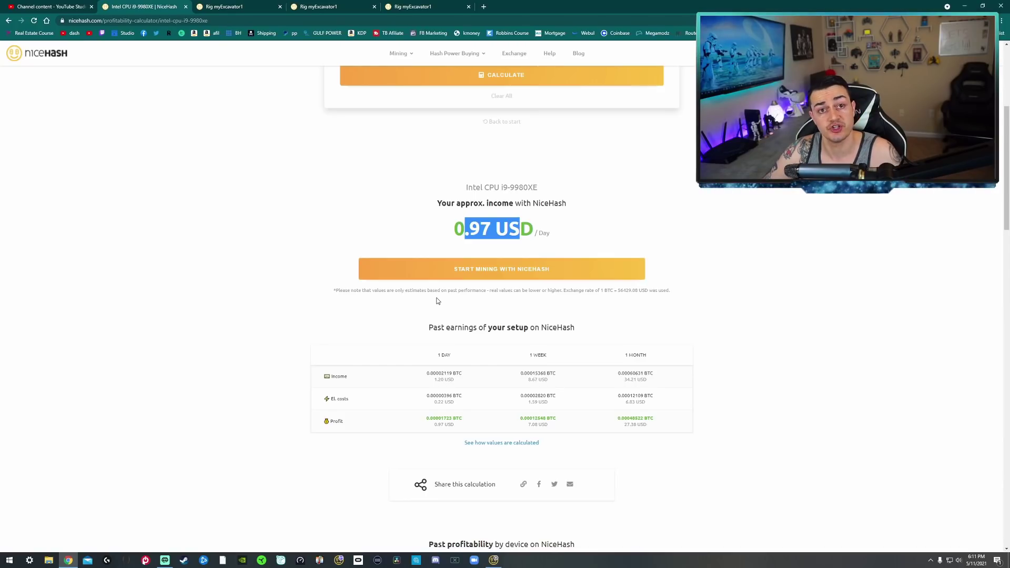
scroll(436, 301, "up", 2)
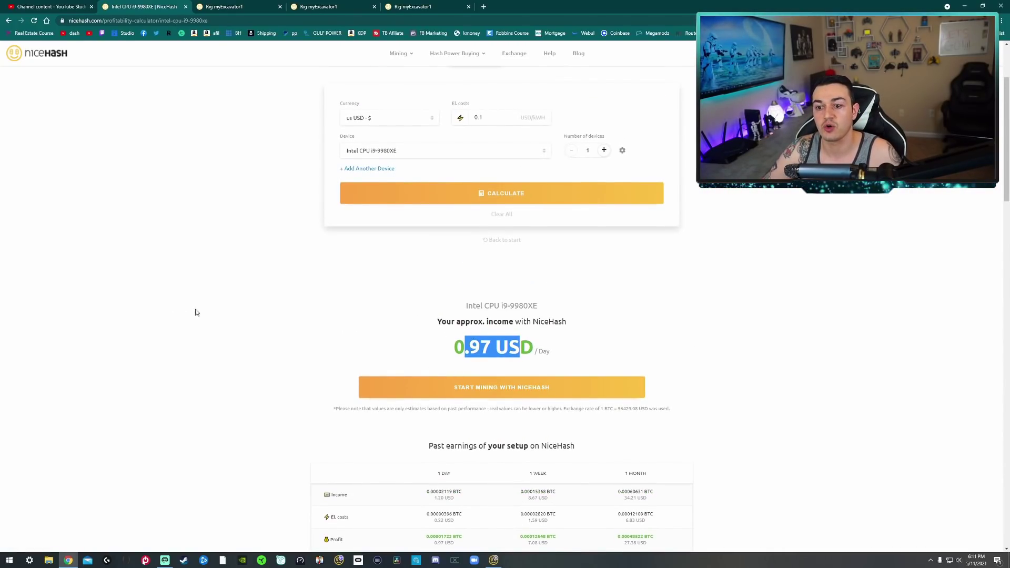
left_click_drag(551, 347, 498, 362)
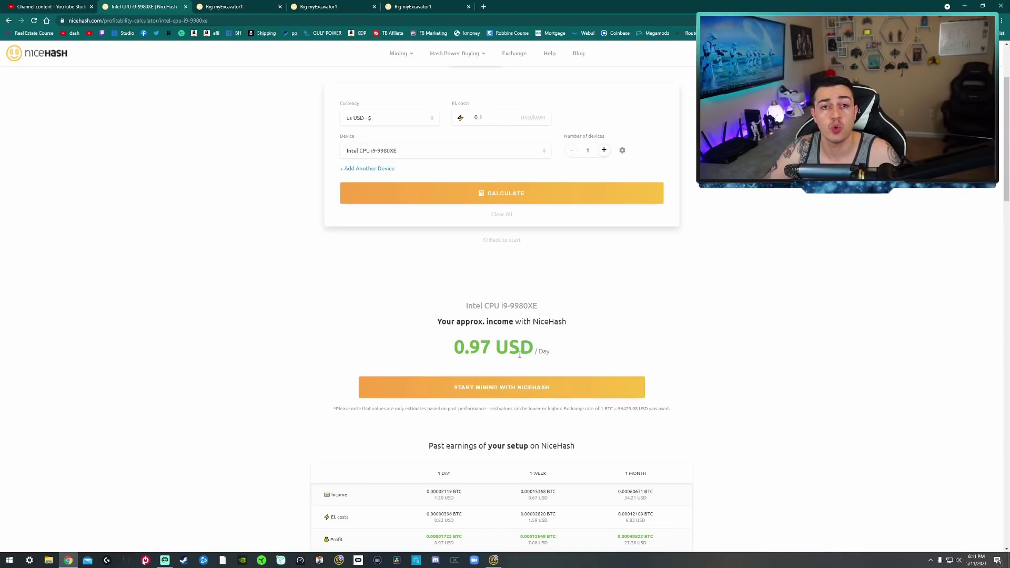
left_click_drag(520, 354, 439, 352)
left_click(511, 349)
left_click_drag(510, 349, 451, 350)
left_click(503, 345)
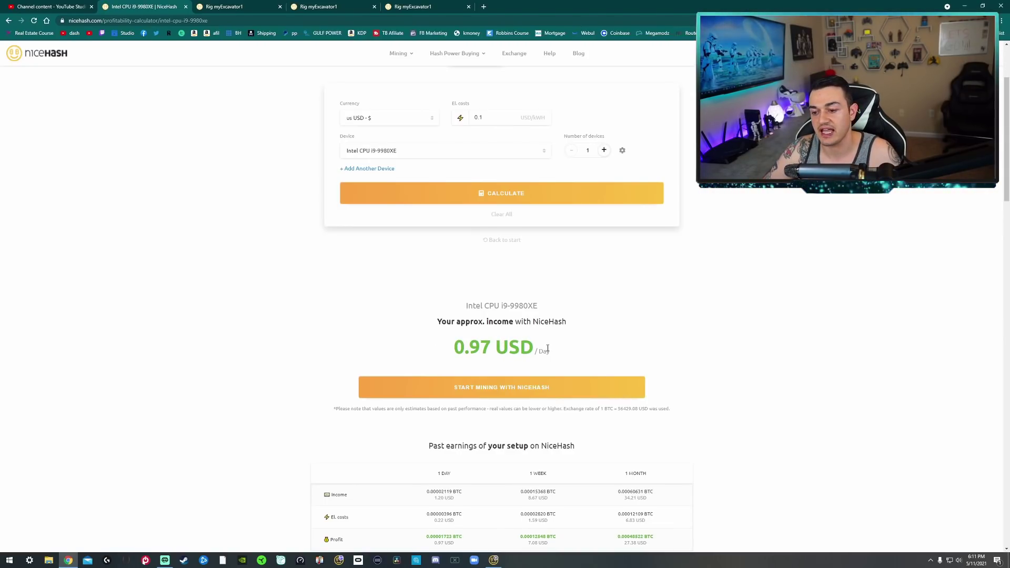
left_click_drag(454, 349, 548, 350)
left_click(549, 349)
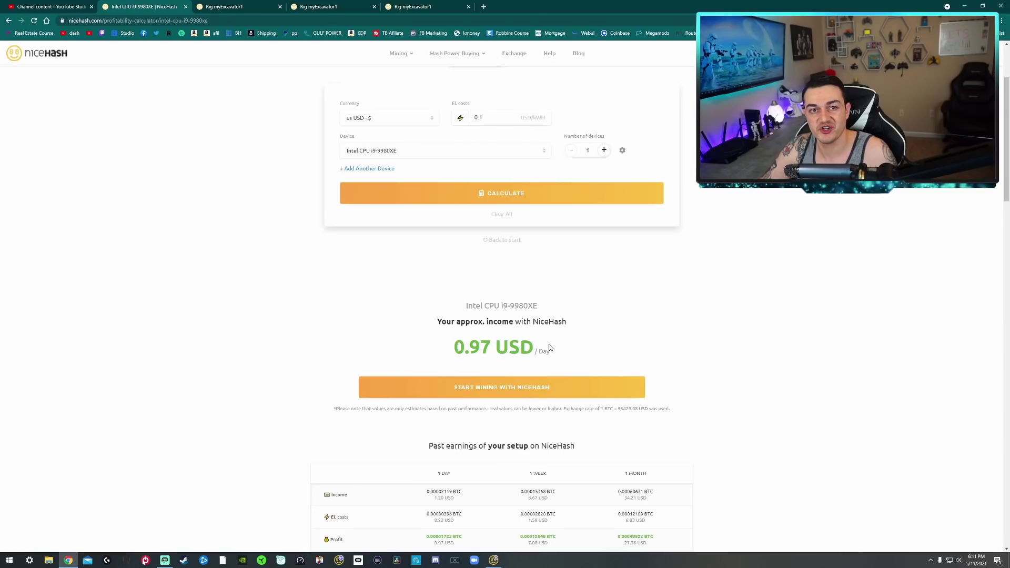
double_click(483, 352)
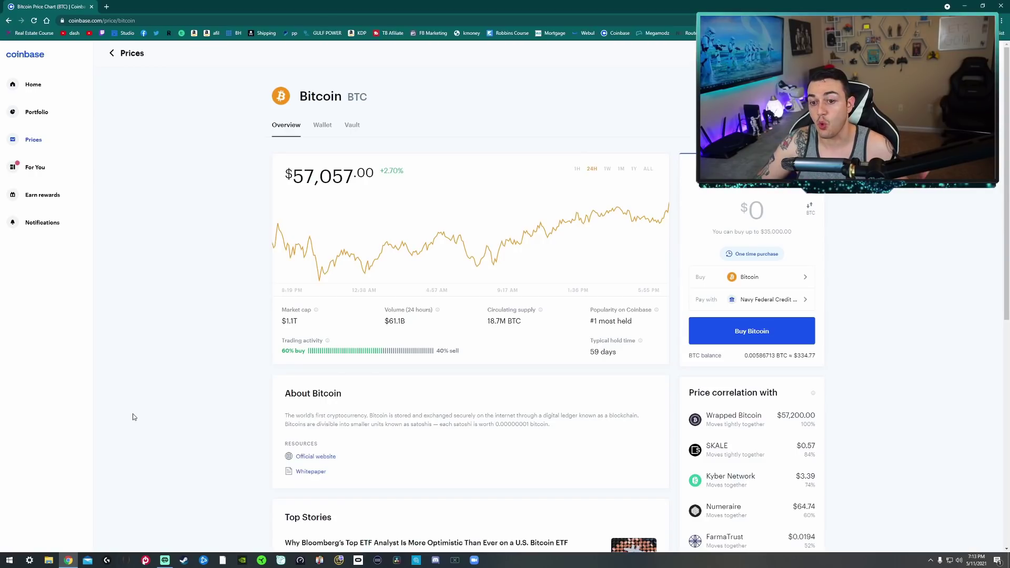
Step: Check Bitcoin's vault page on Coinbase, and compare its overview price chart over 1Y, 24H, 1W and 1H
left_click(352, 126)
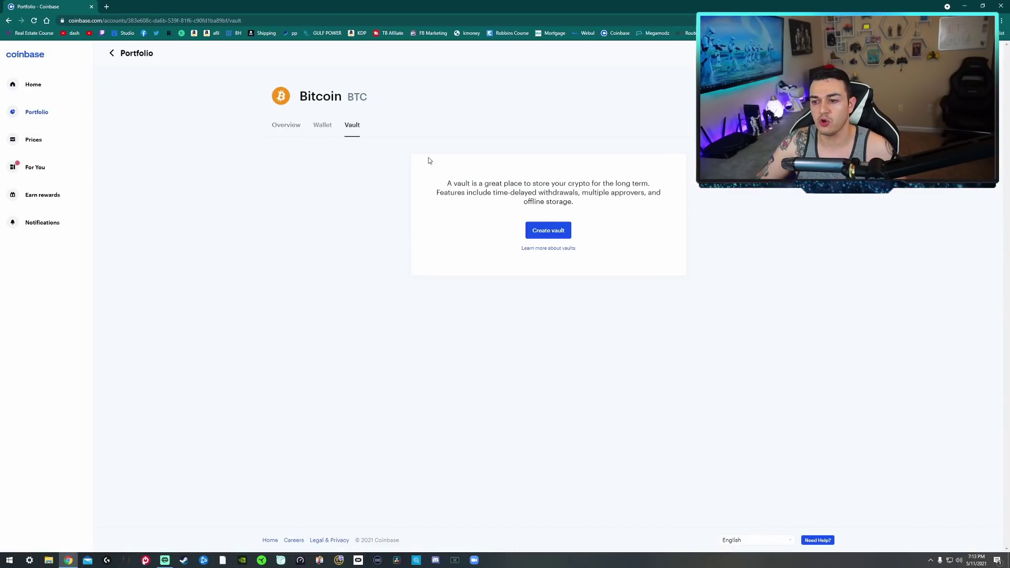
left_click(290, 125)
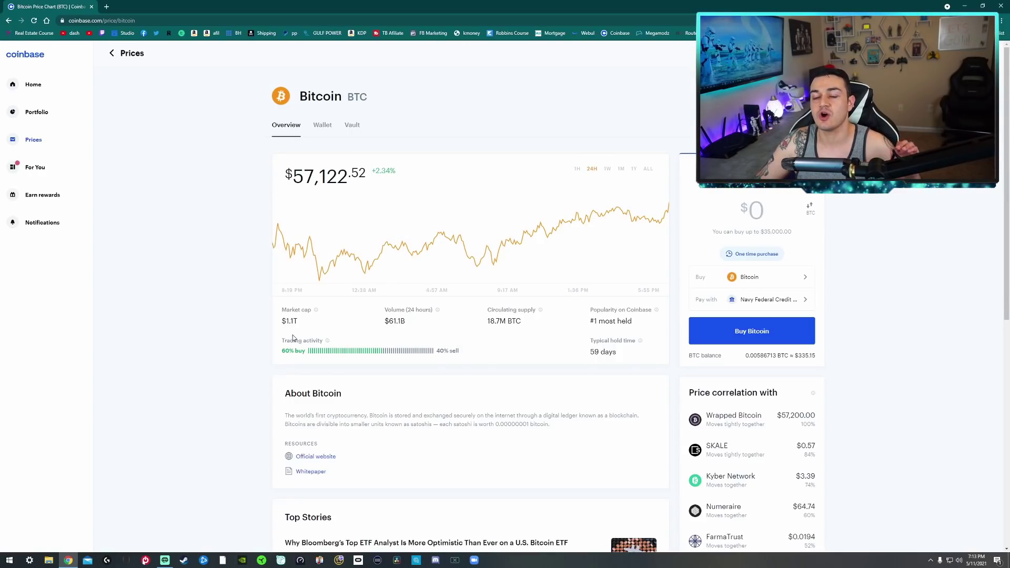
left_click(634, 171)
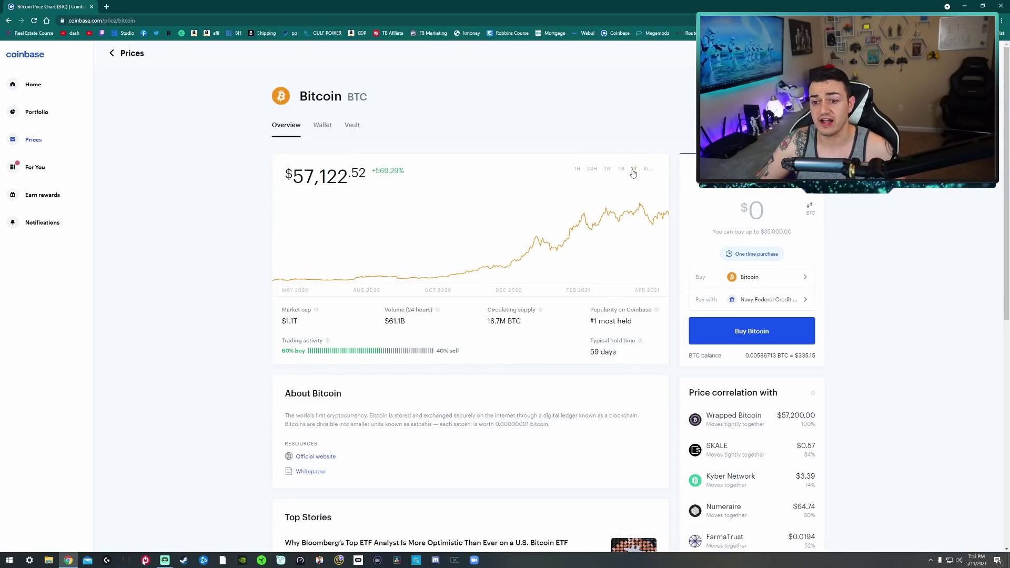
left_click(592, 169)
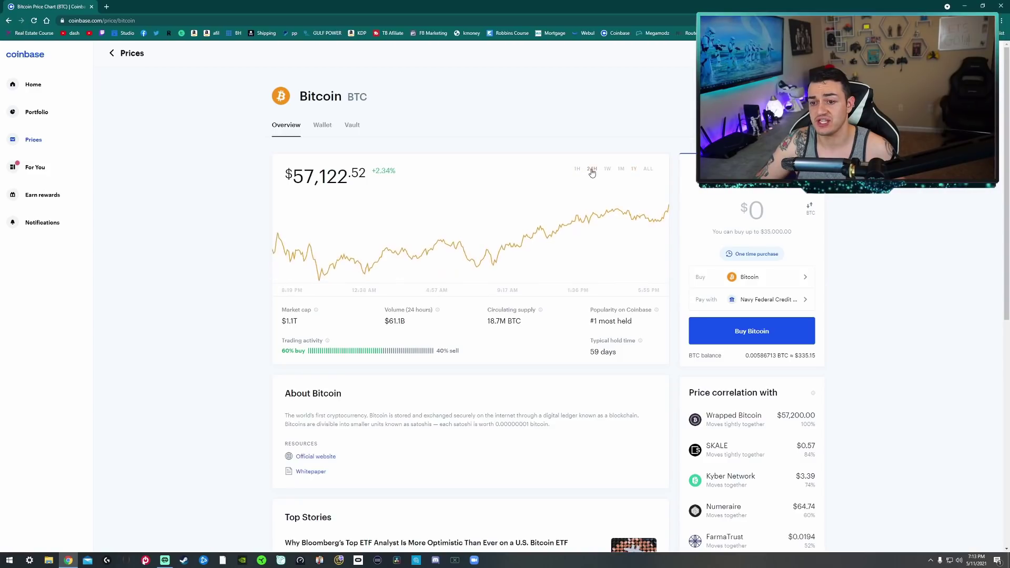
left_click(607, 169)
left_click(577, 173)
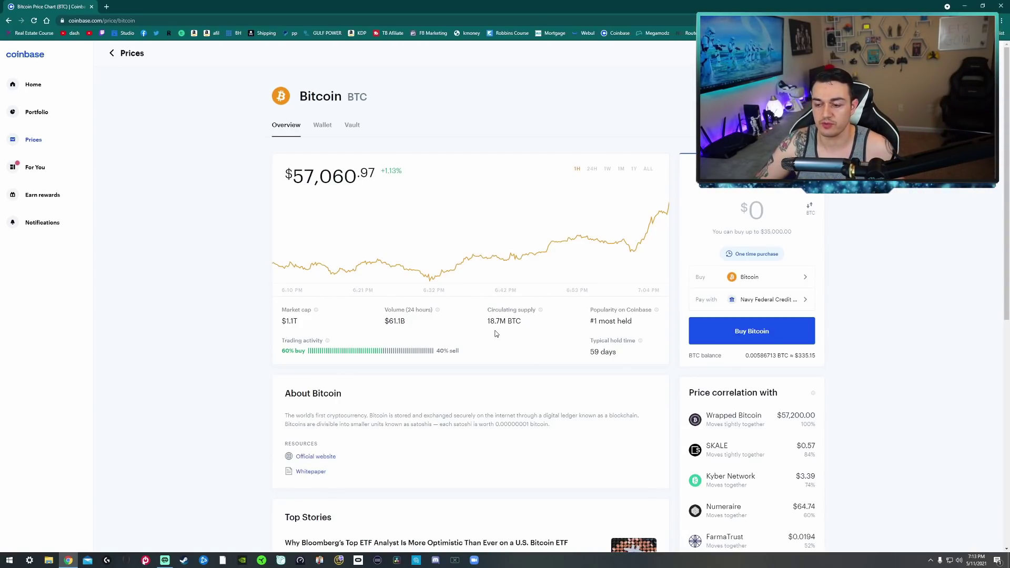
Step: Examine Bitcoin's circulating supply, market cap and trading activity in the Coinbase overview
left_click_drag(488, 321, 511, 321)
left_click_drag(304, 321, 297, 349)
left_click(295, 322)
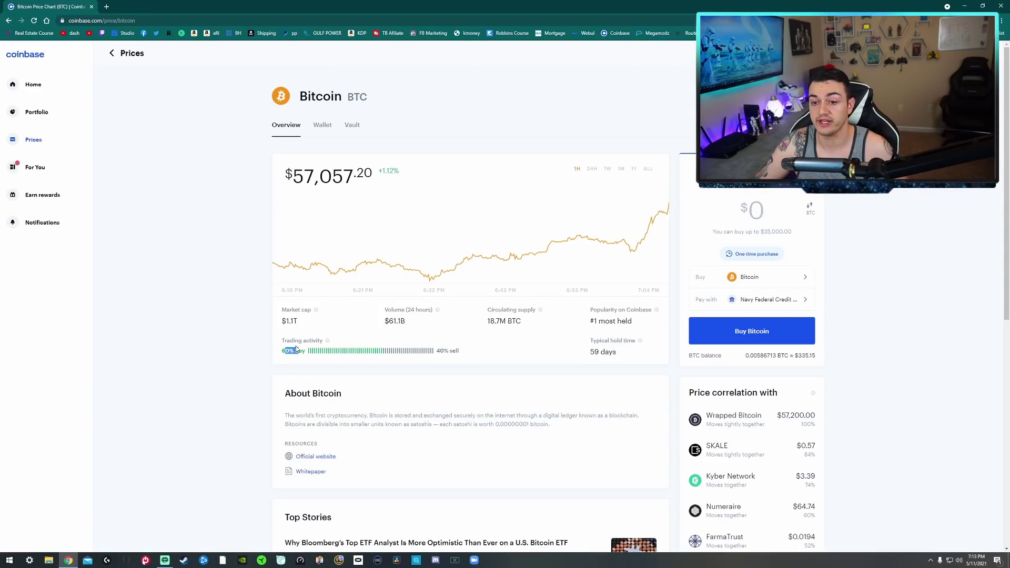